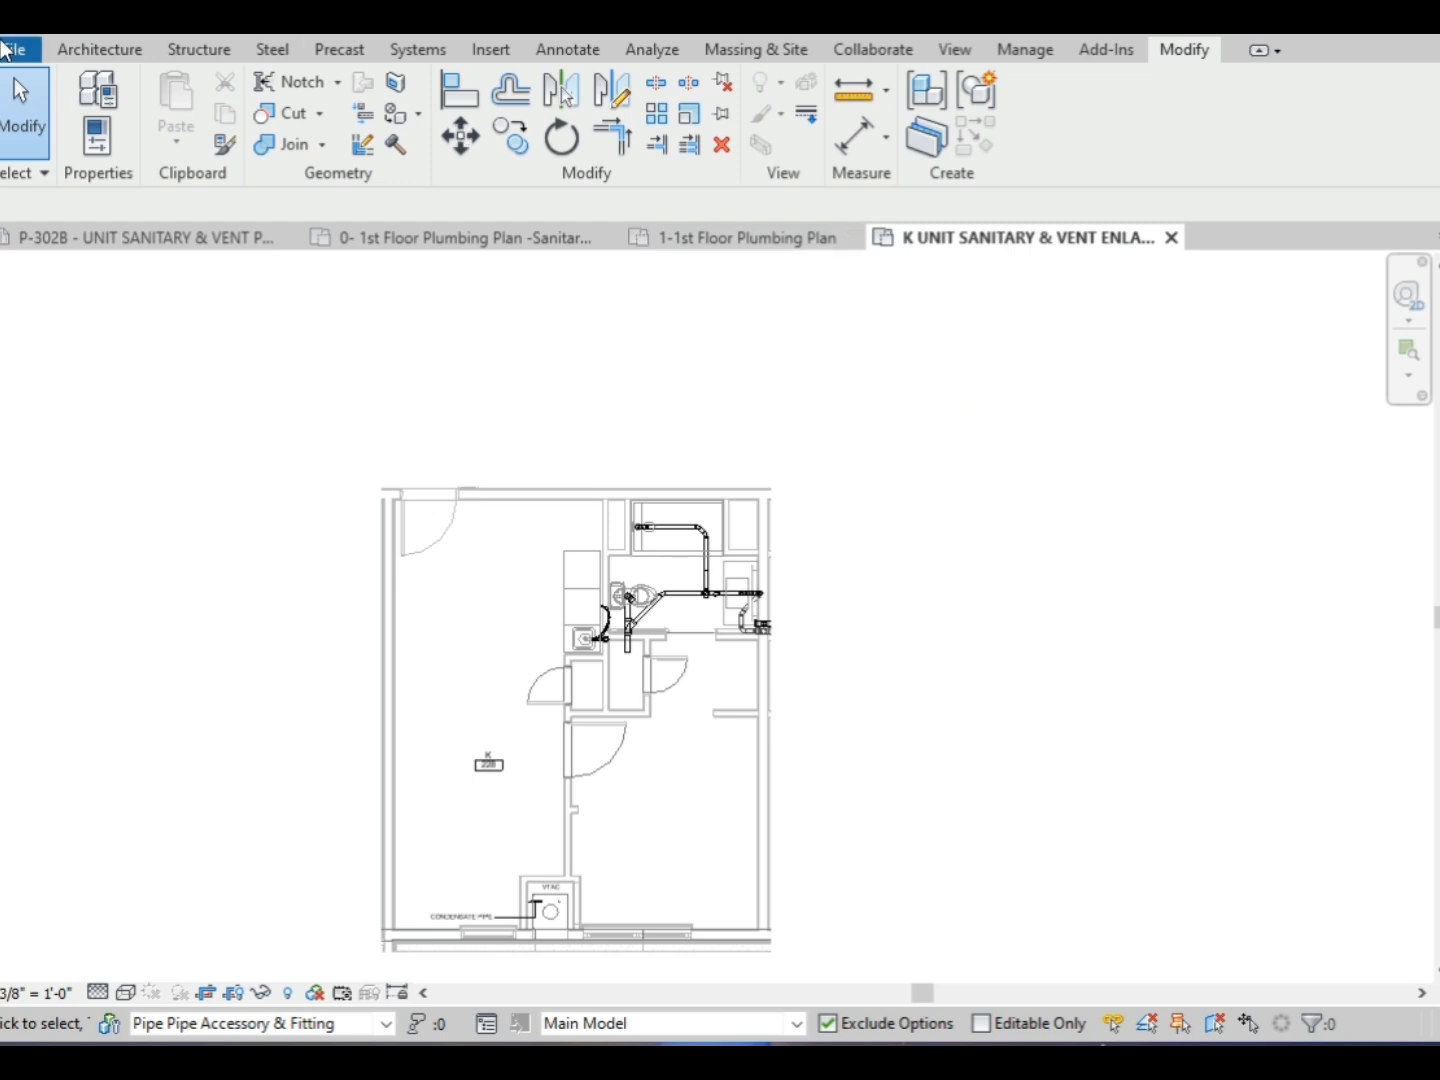
- Open the Design Options manager, request deletion of Option Set 1 and decline the request
left_click(1029, 58)
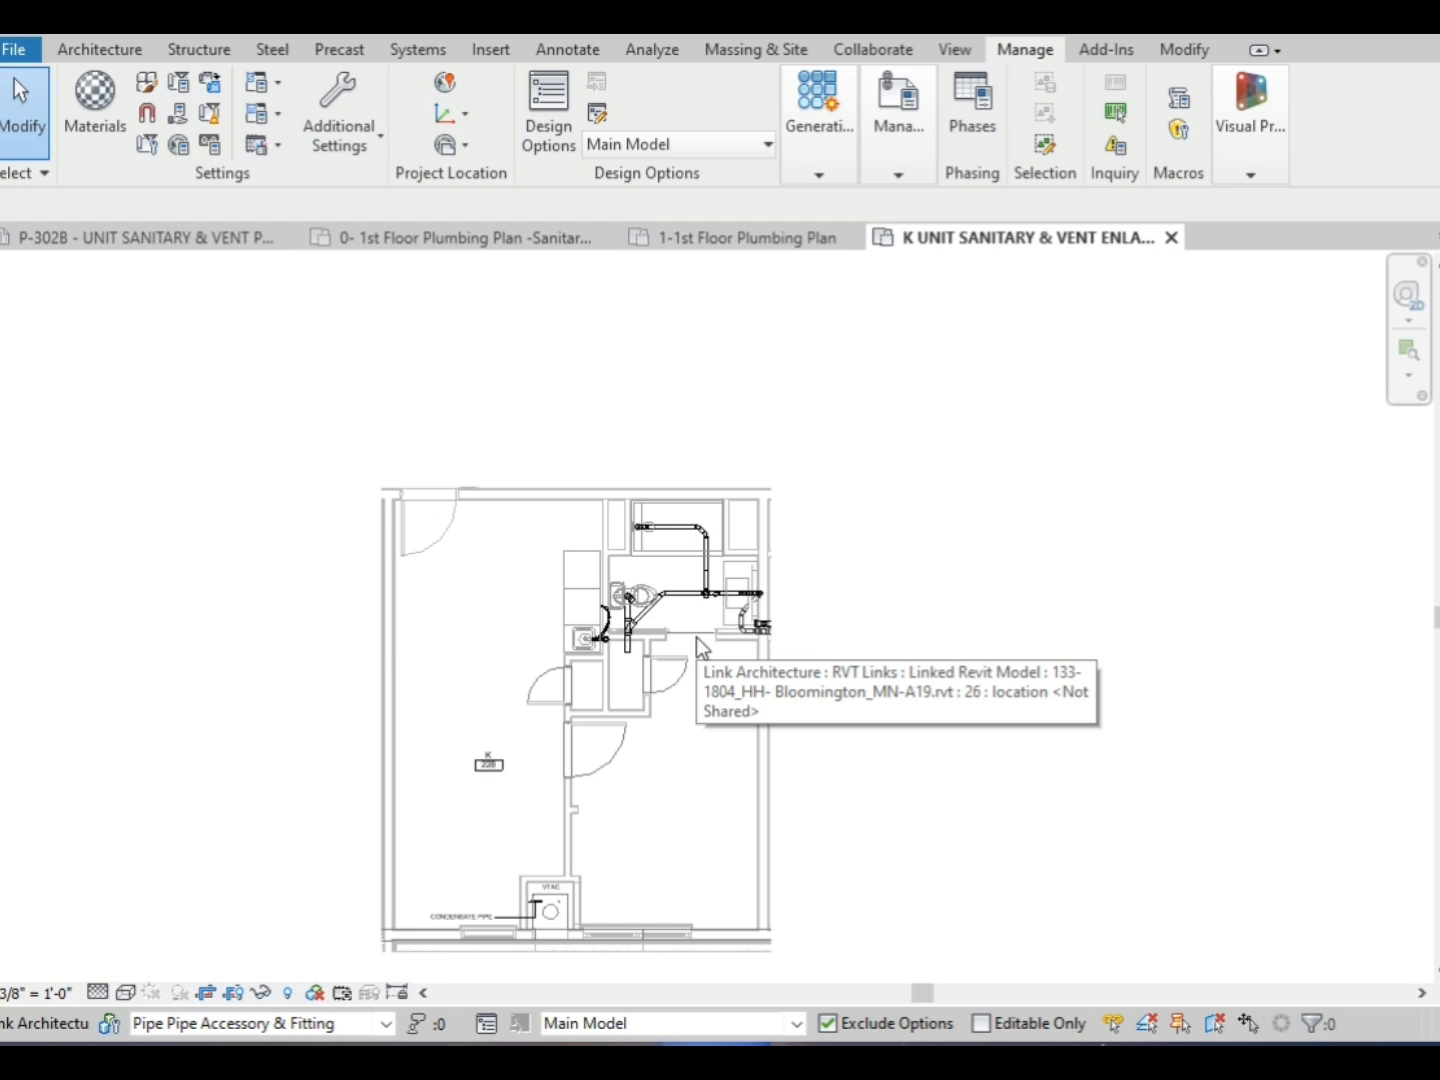
left_click(556, 140)
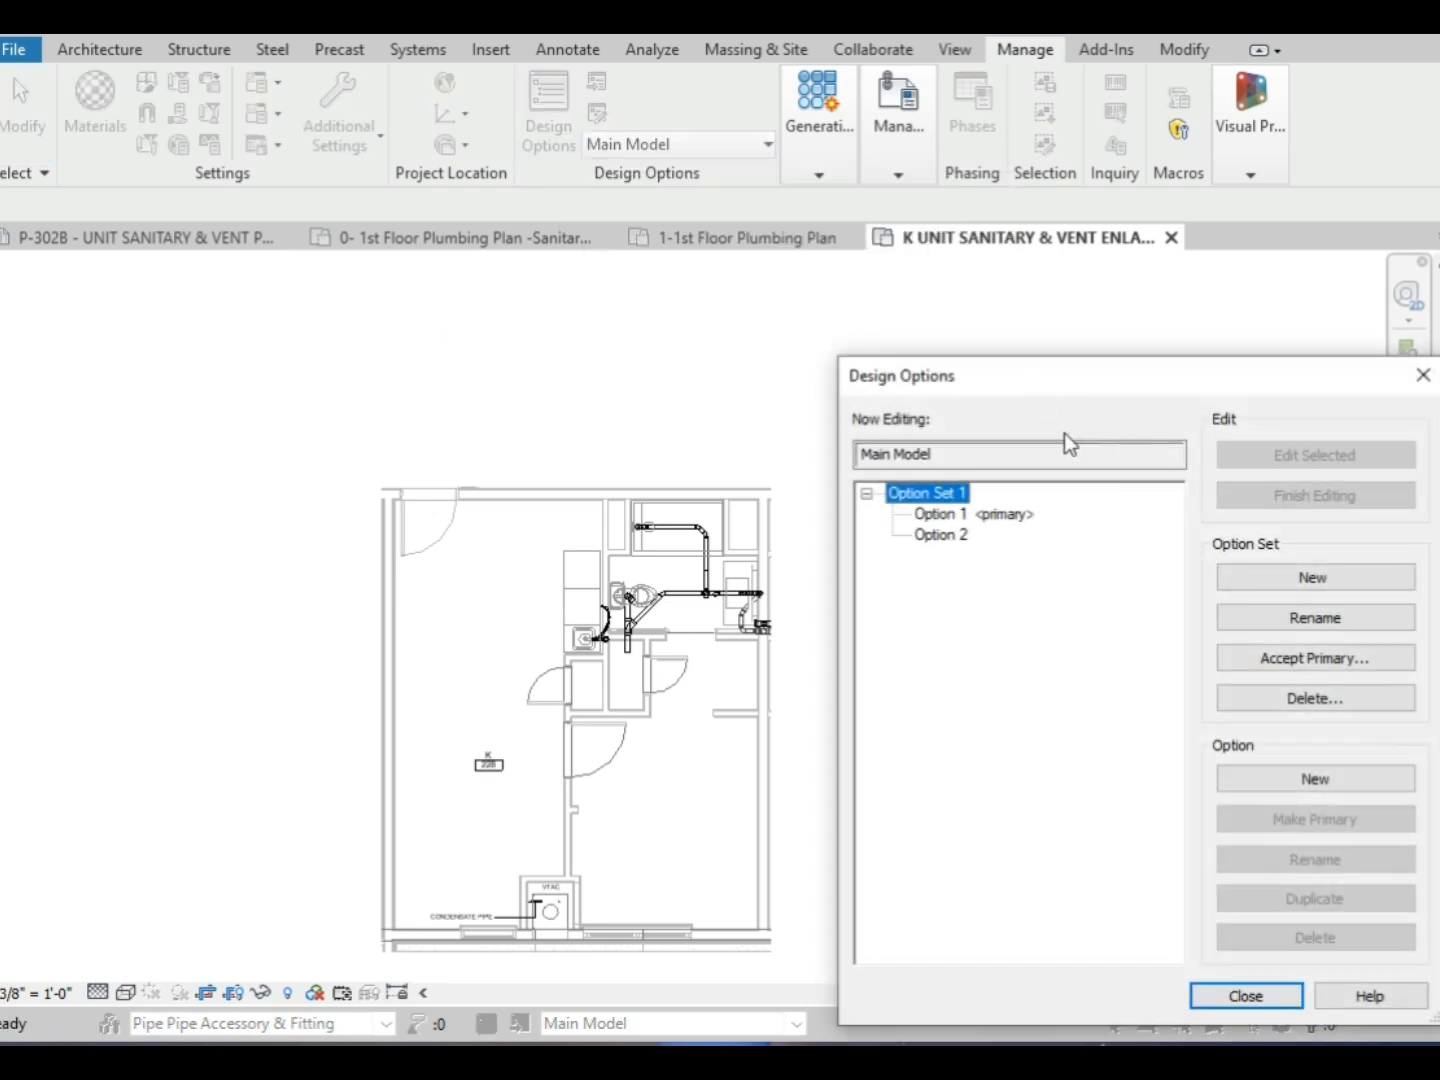
left_click_drag(1062, 380, 813, 224)
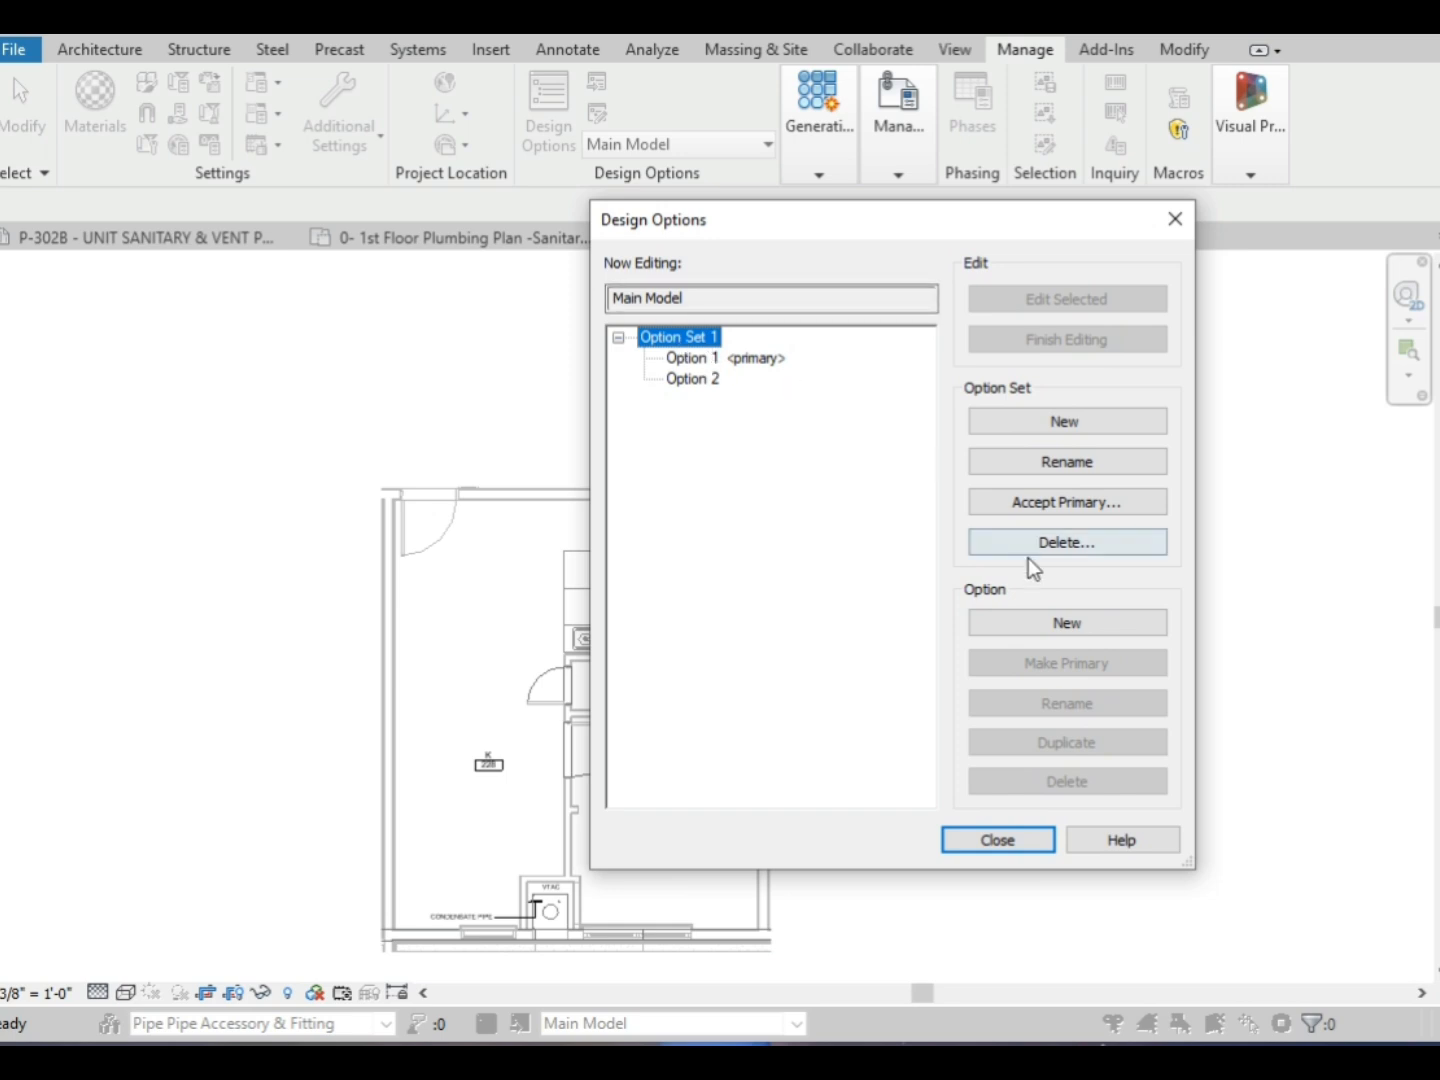
left_click(1068, 542)
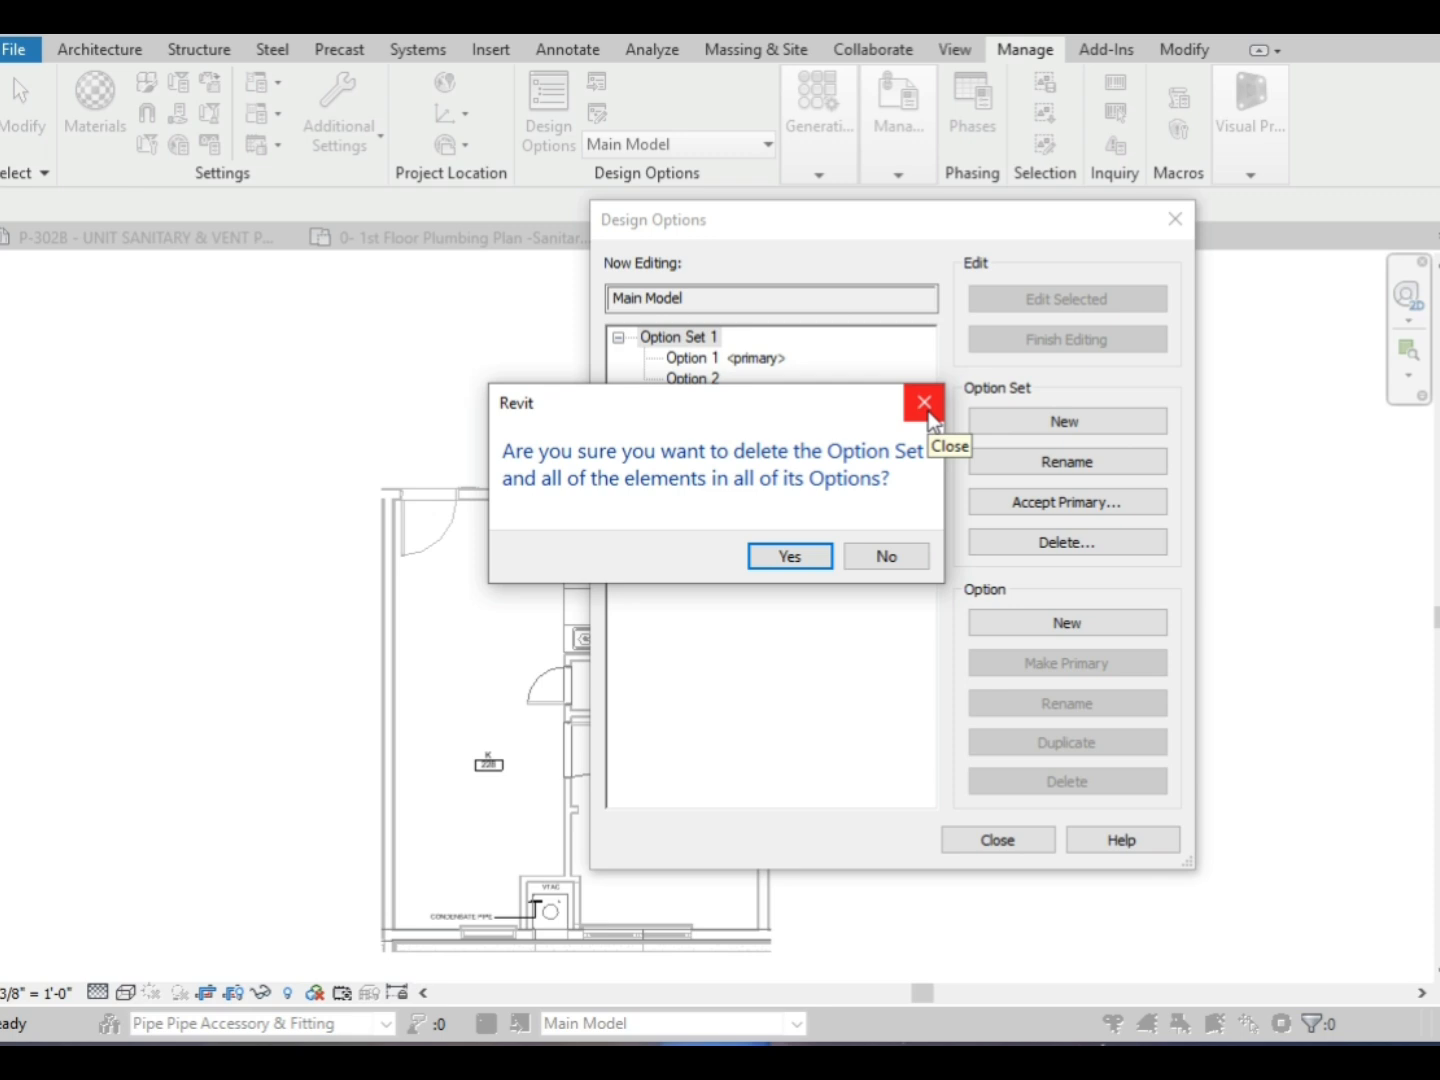
left_click(924, 403)
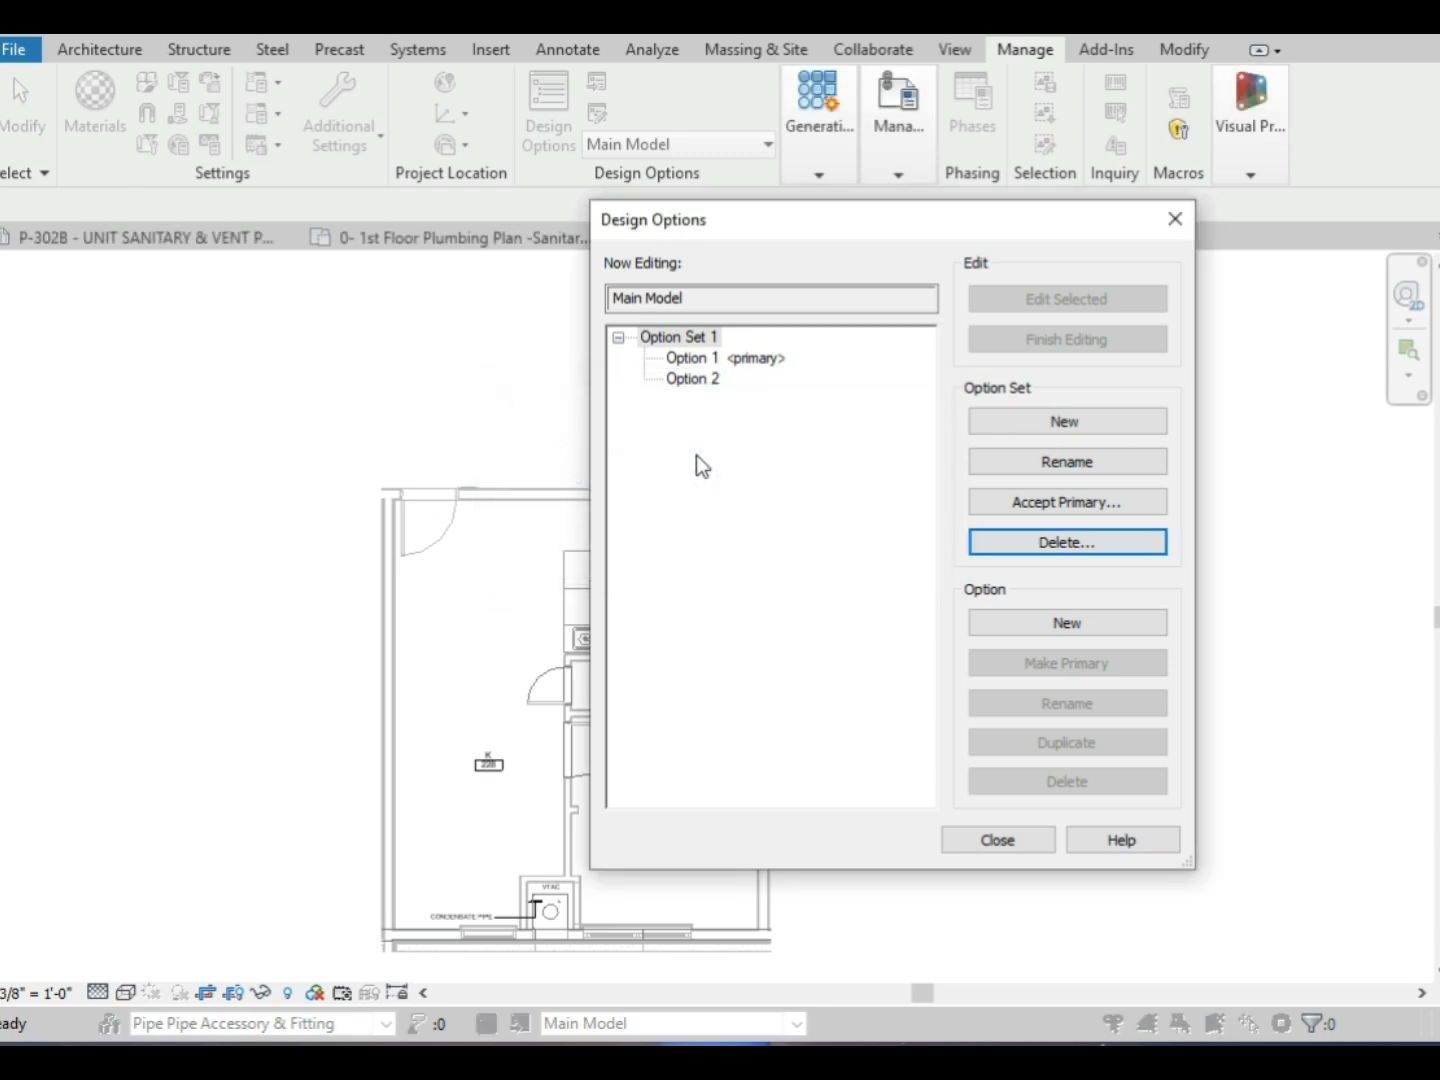
- Create a second design option set and add a second option to it
left_click(1053, 424)
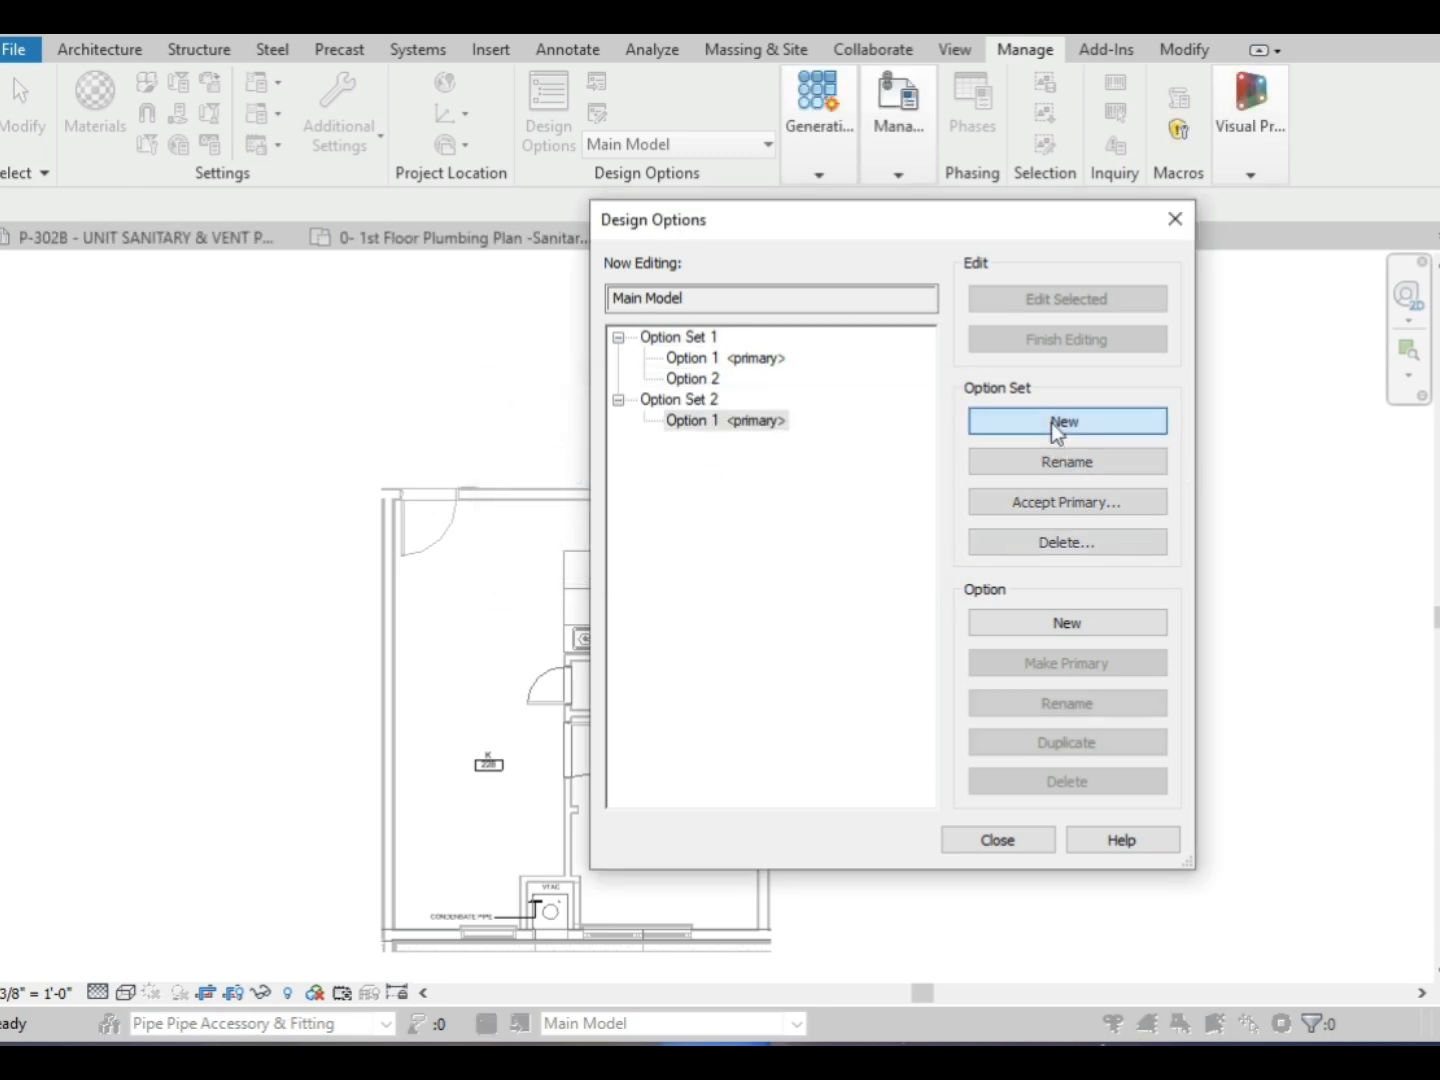
left_click(689, 423)
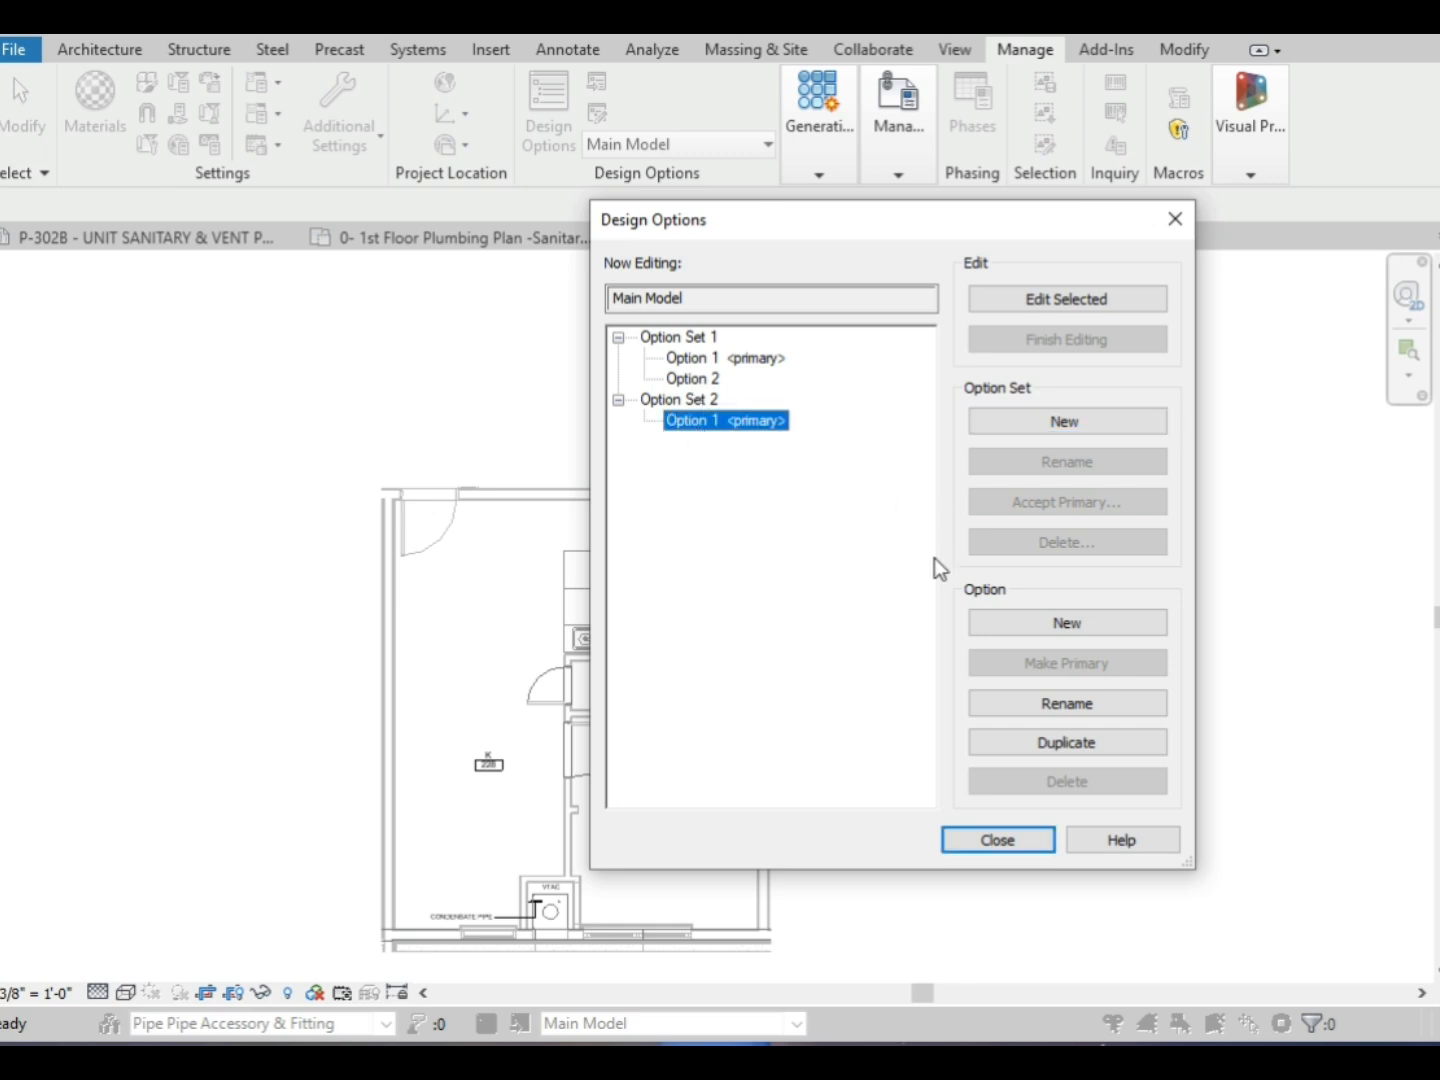
left_click(1066, 625)
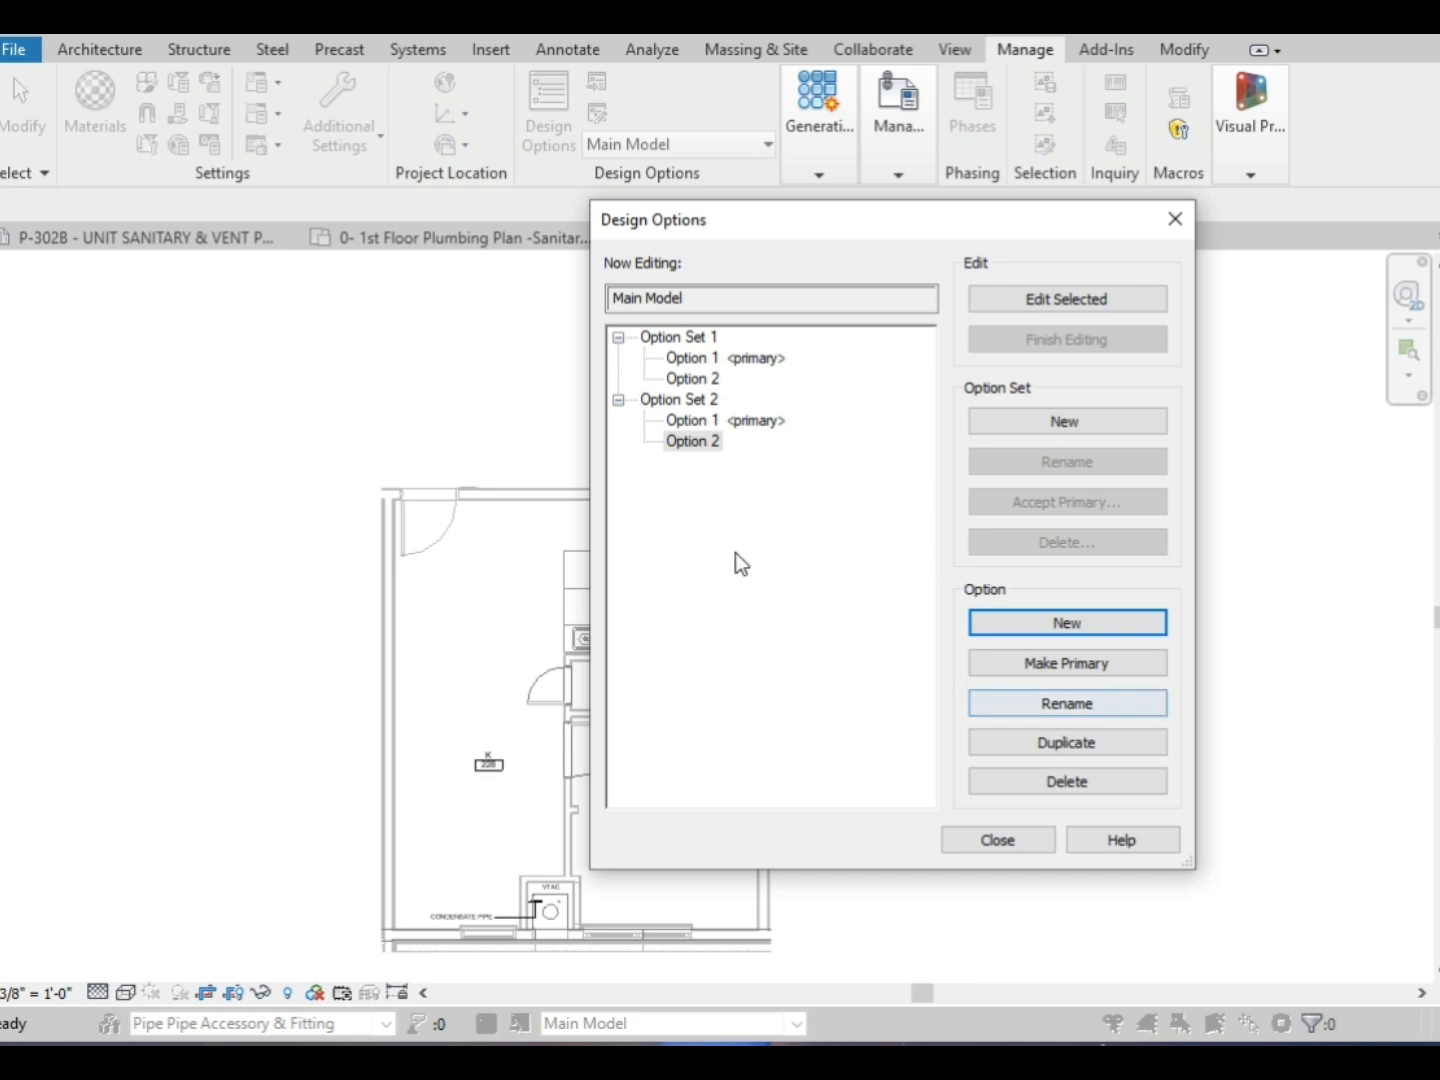
- Make Option 2 the primary option of Option Set 2
left_click(711, 445)
left_click(704, 424)
left_click(708, 443)
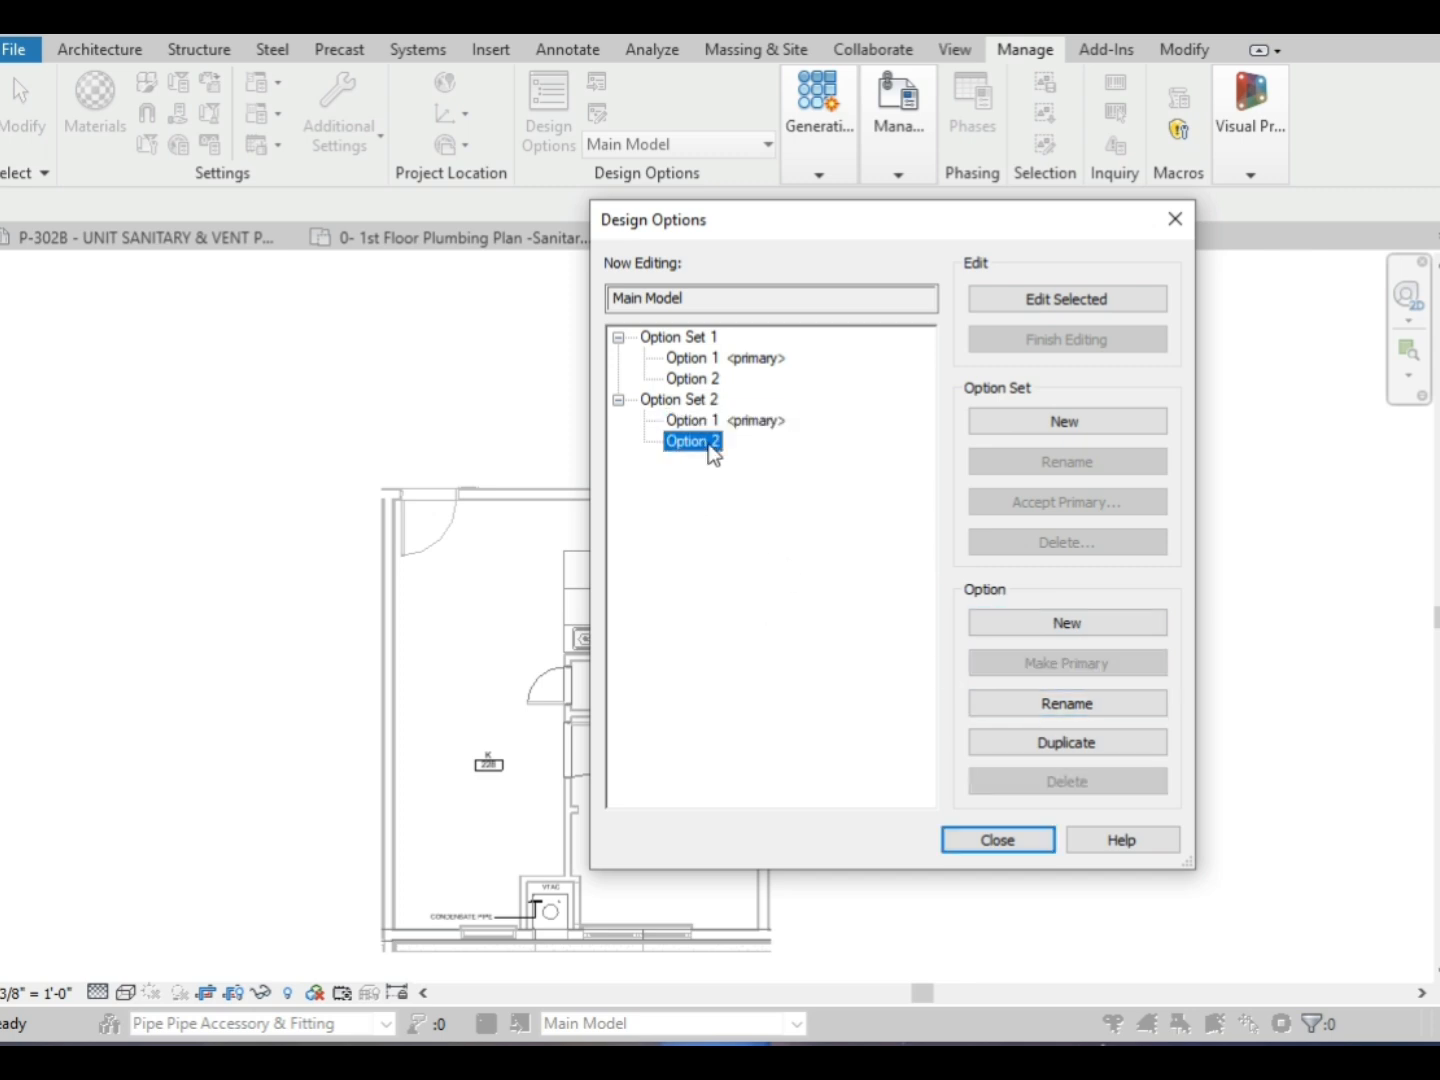
left_click(736, 423)
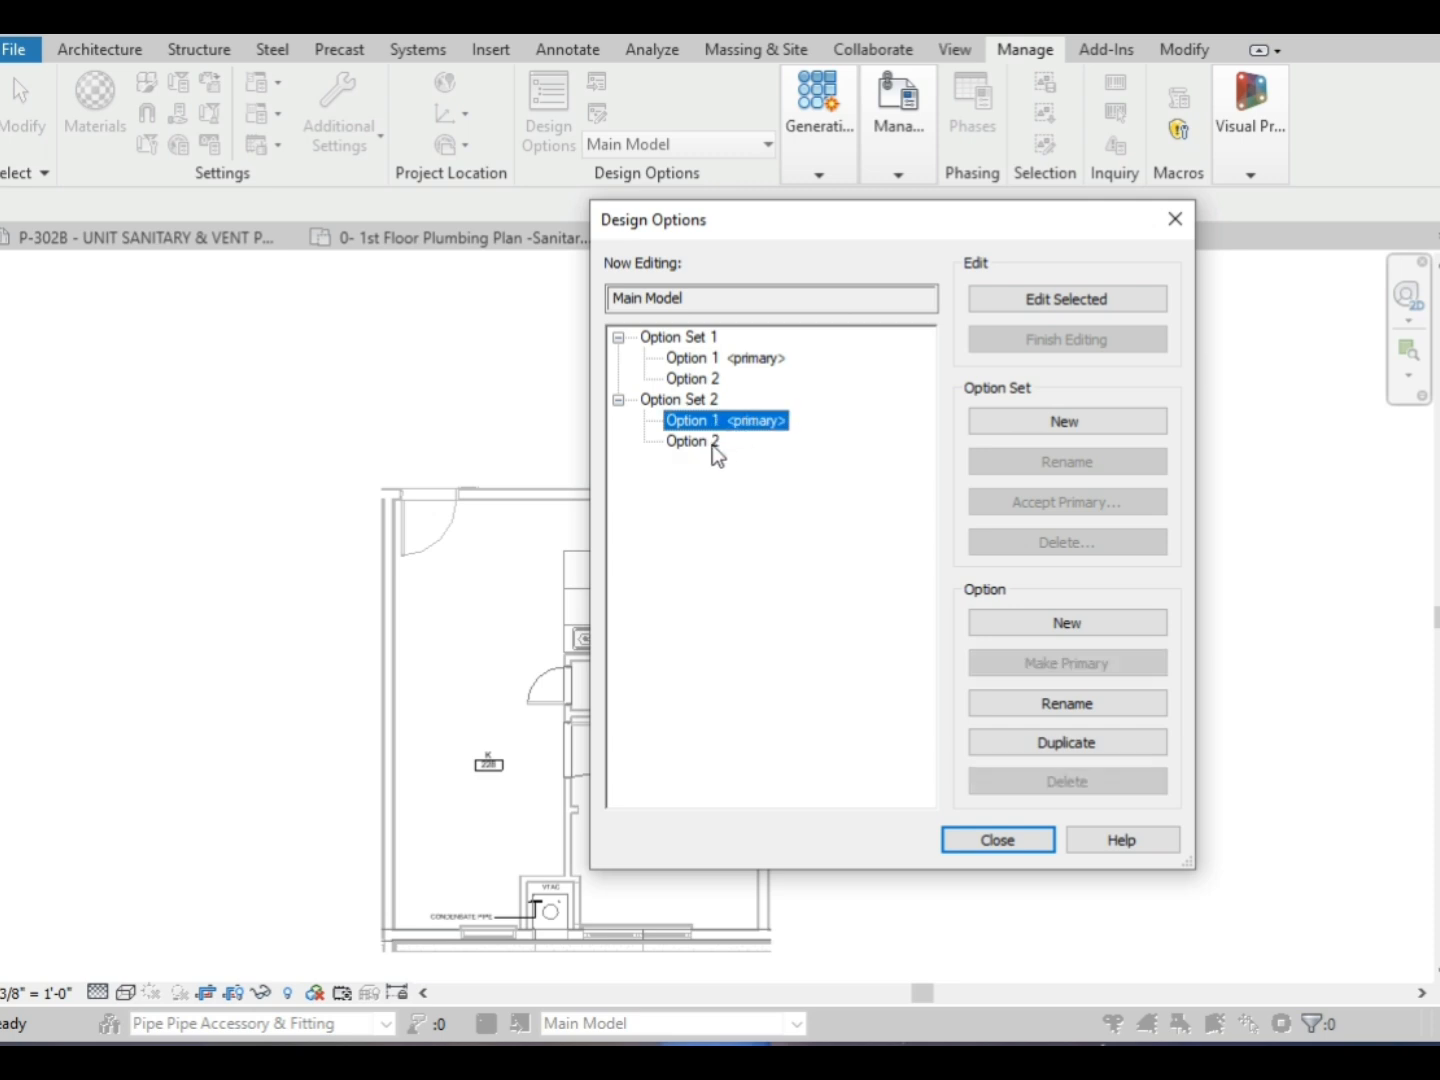
left_click(712, 446)
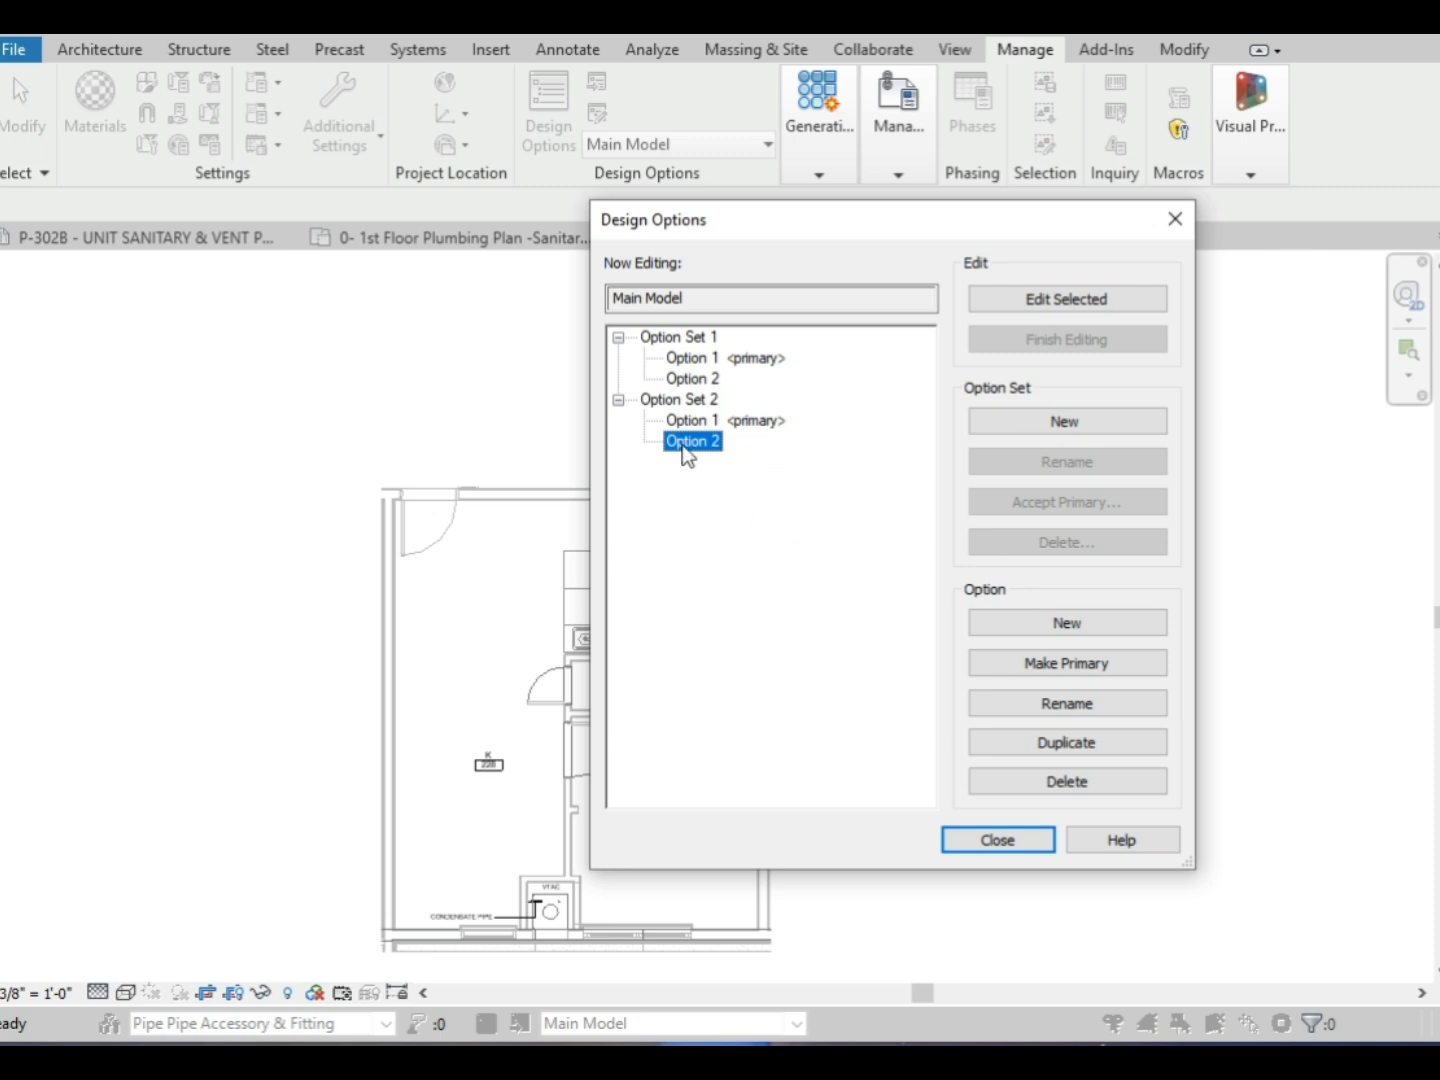
left_click(1093, 663)
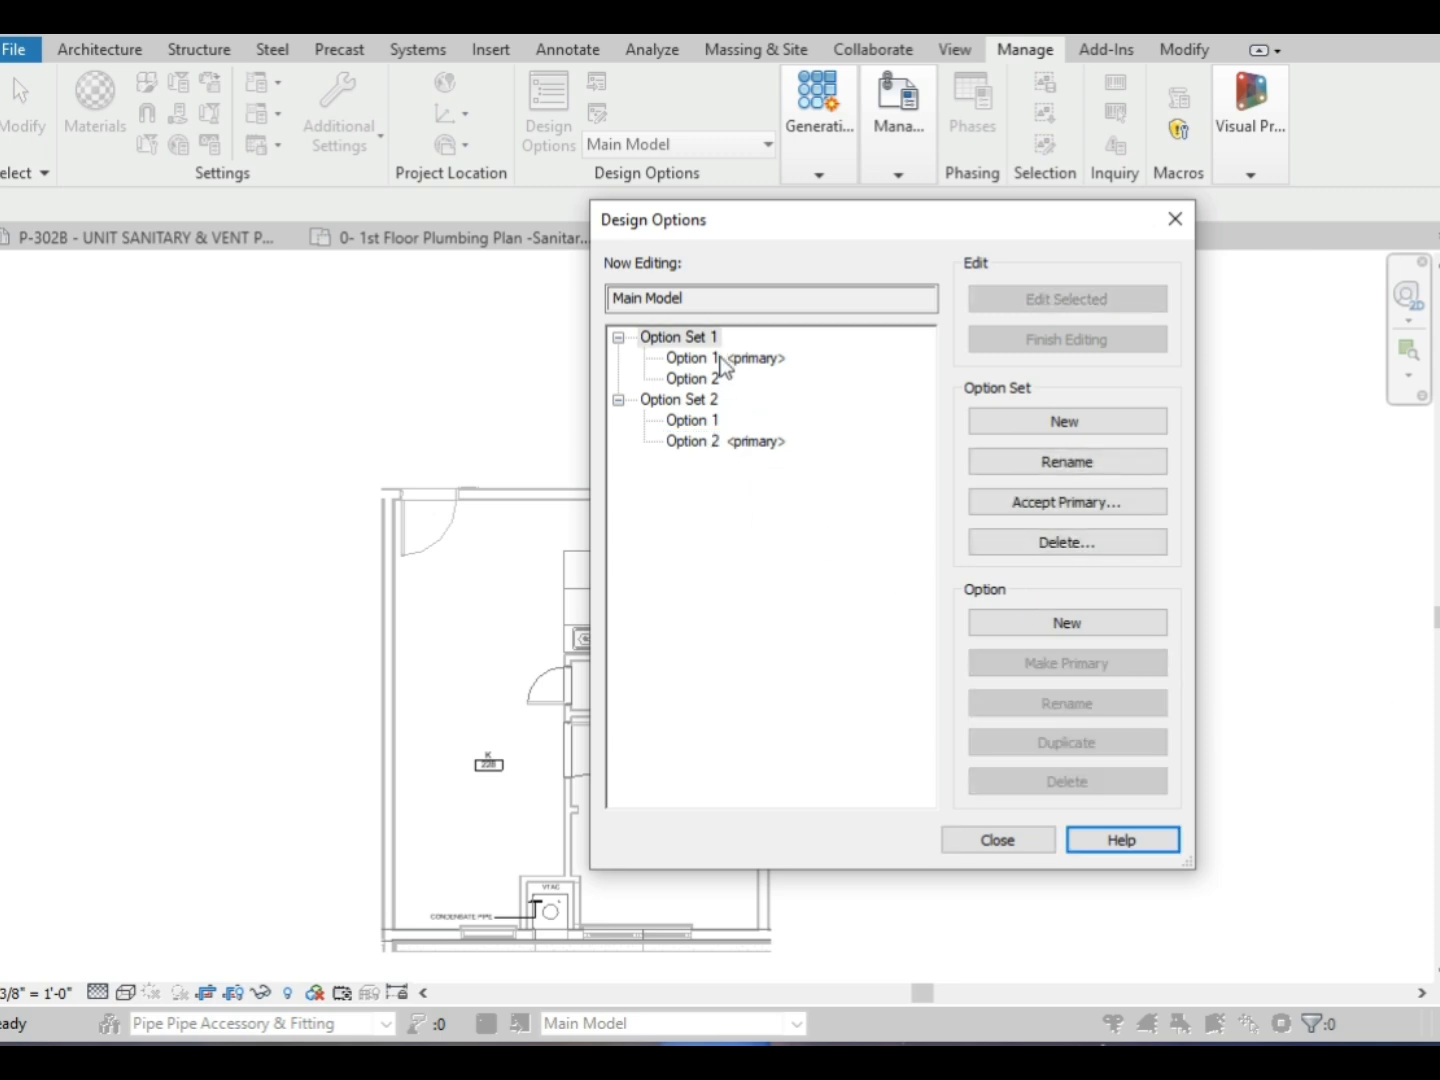
- Delete Option Set 2 with all elements in its options, and close the Design Options manager
left_click(679, 402)
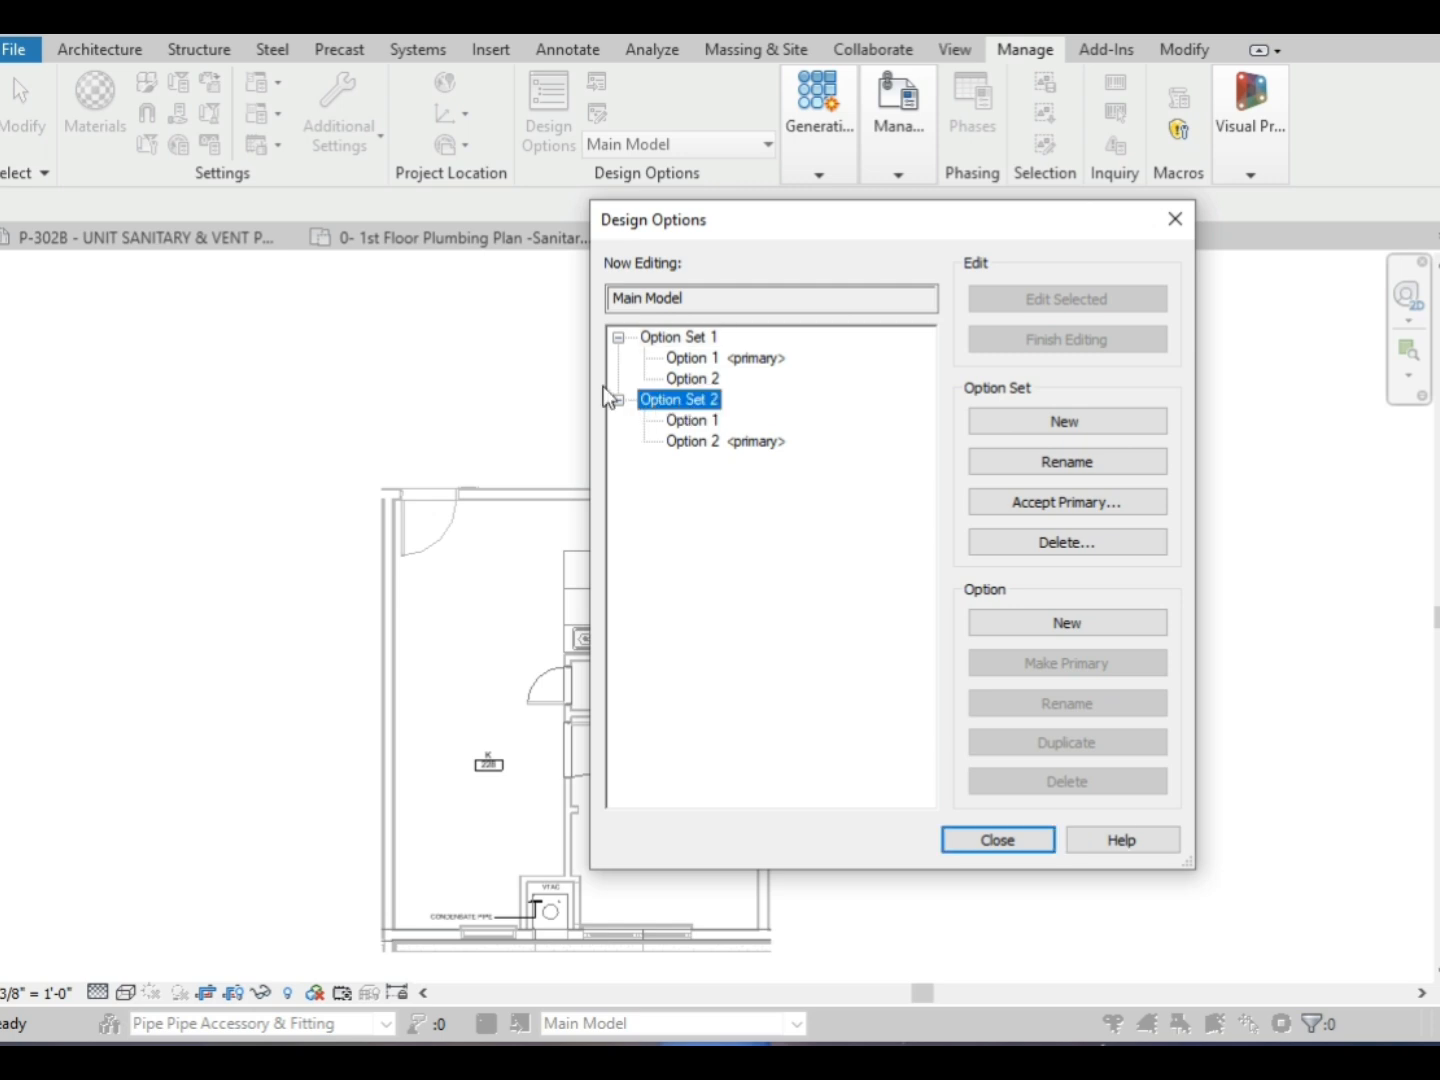
left_click(1052, 542)
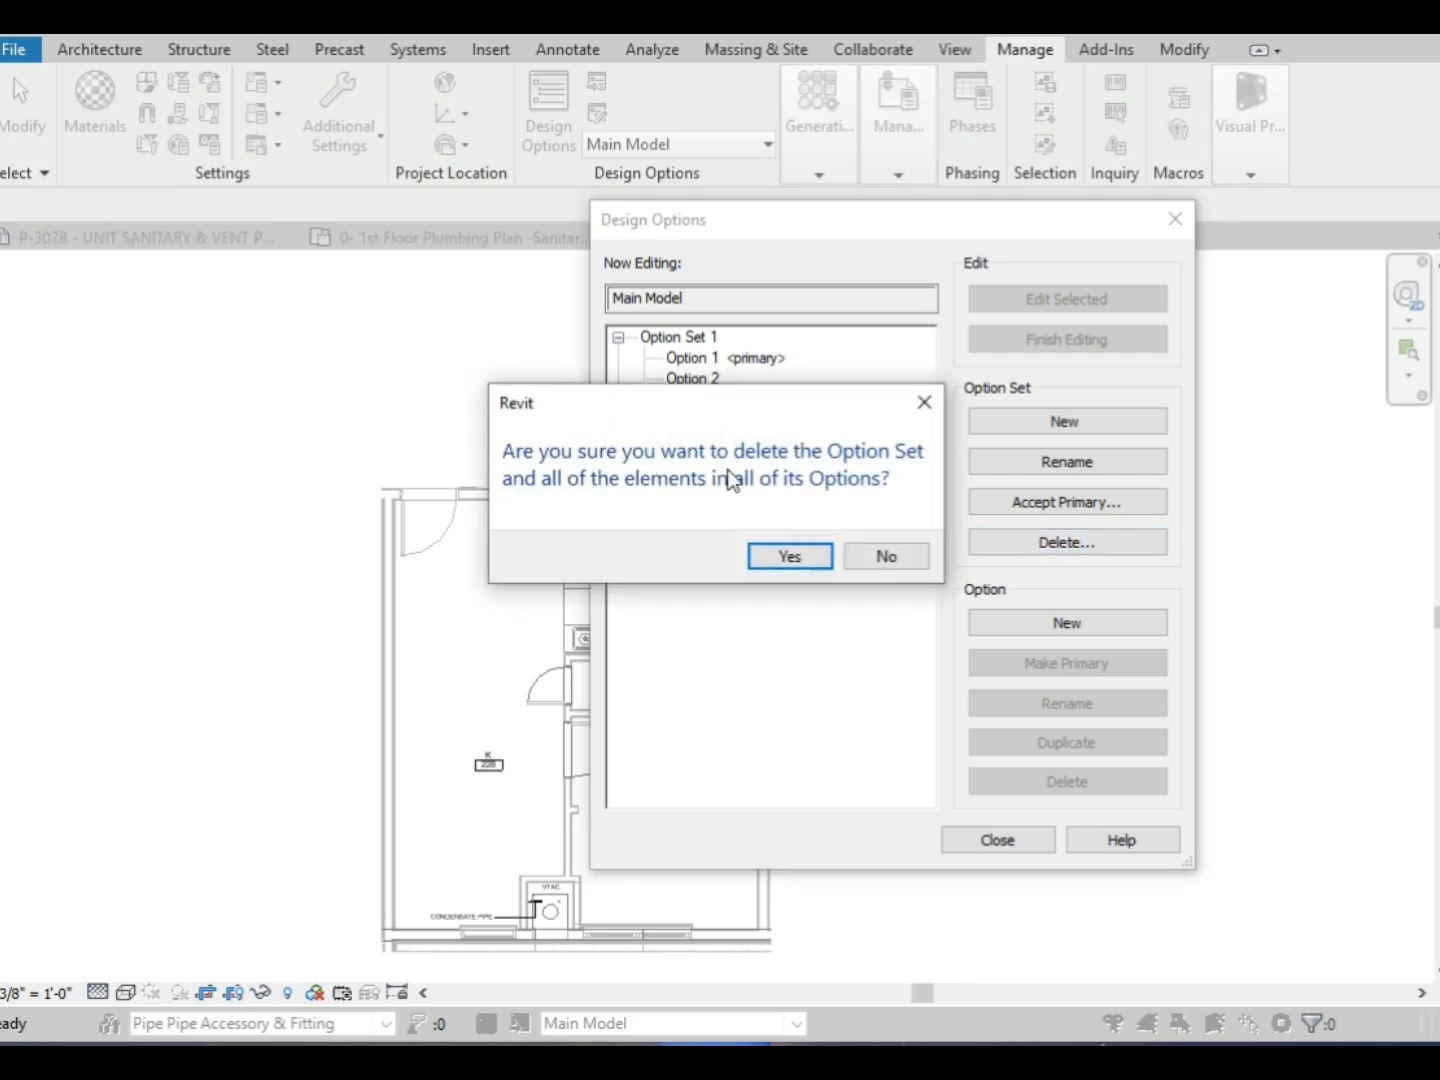
left_click(789, 556)
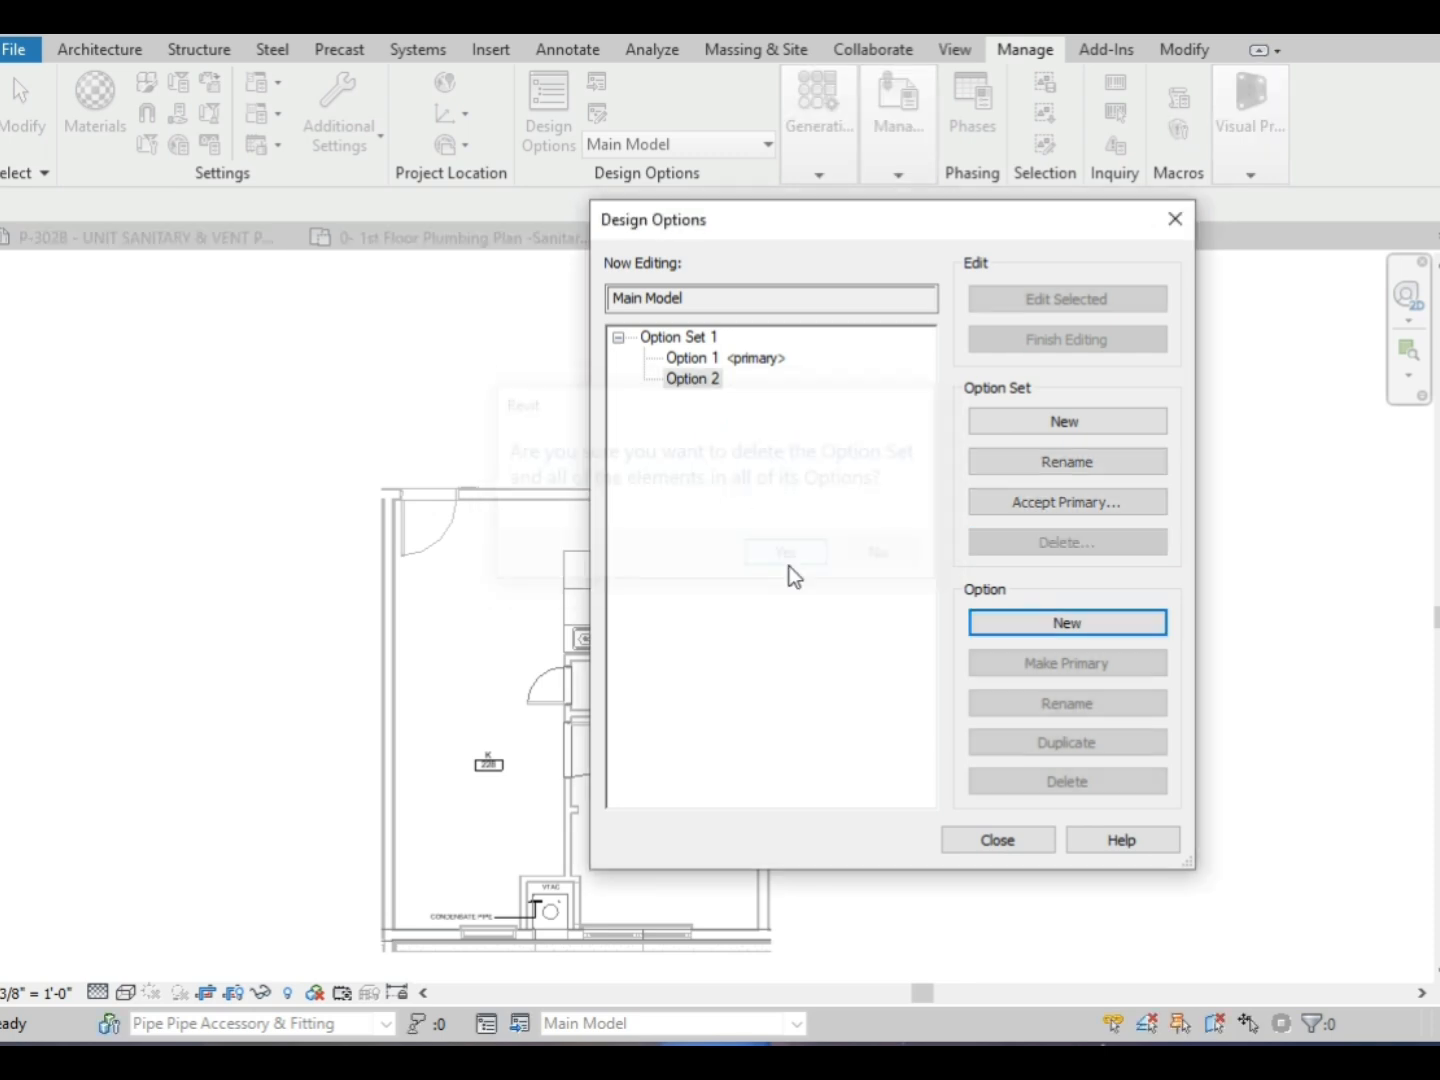
left_click(707, 379)
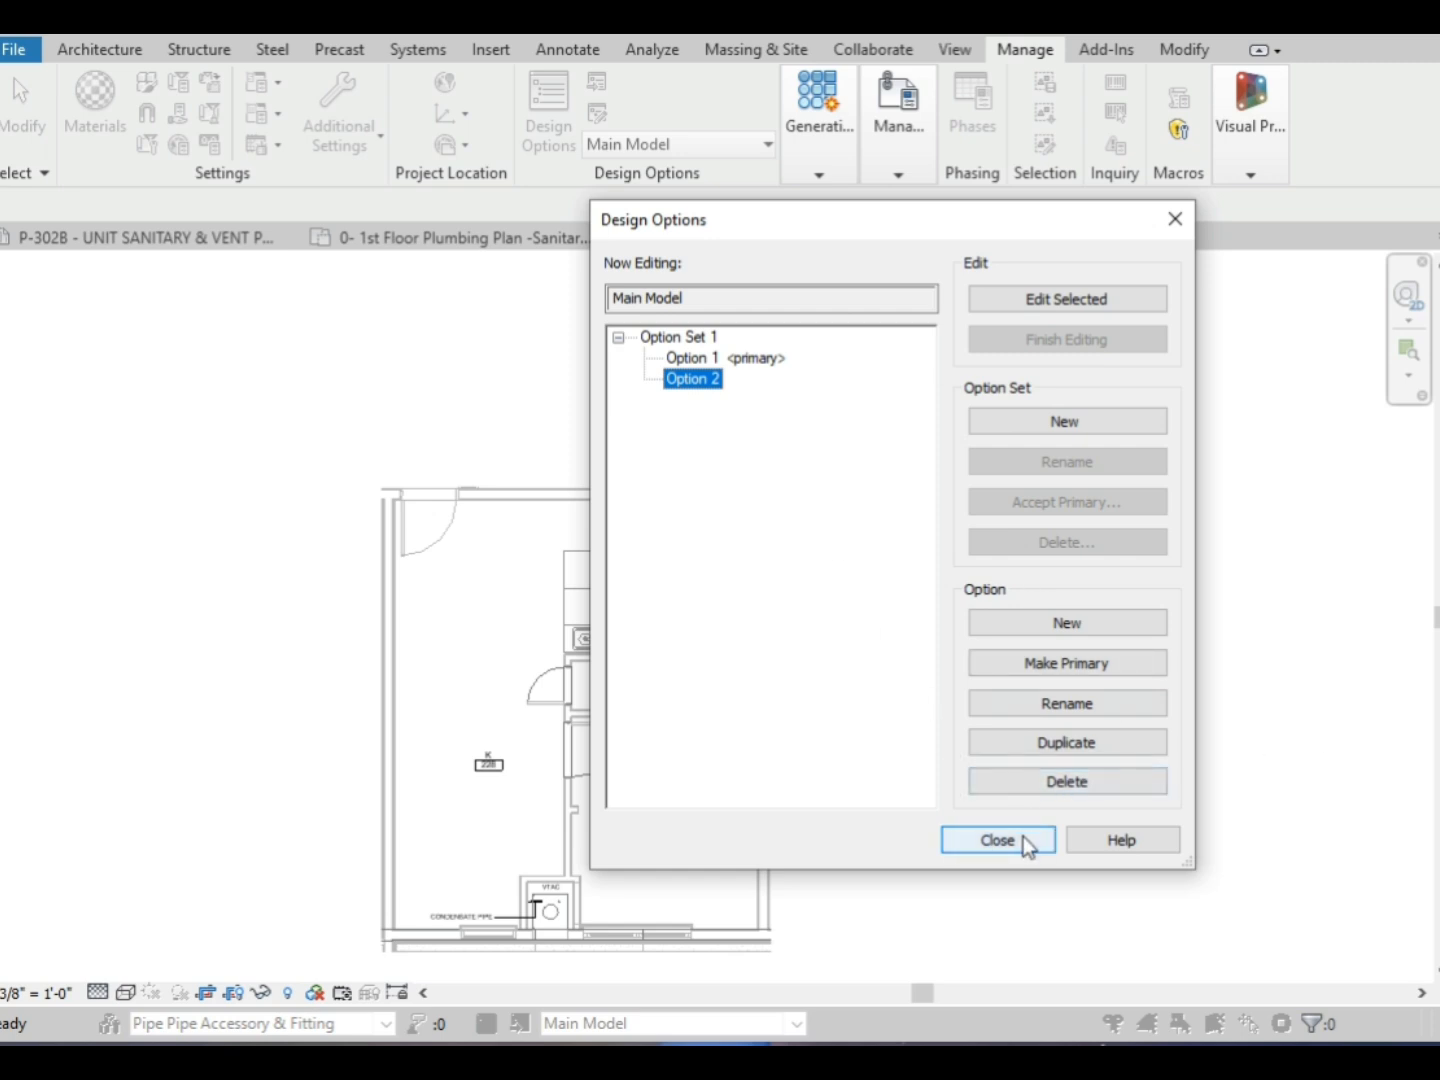
left_click(1174, 225)
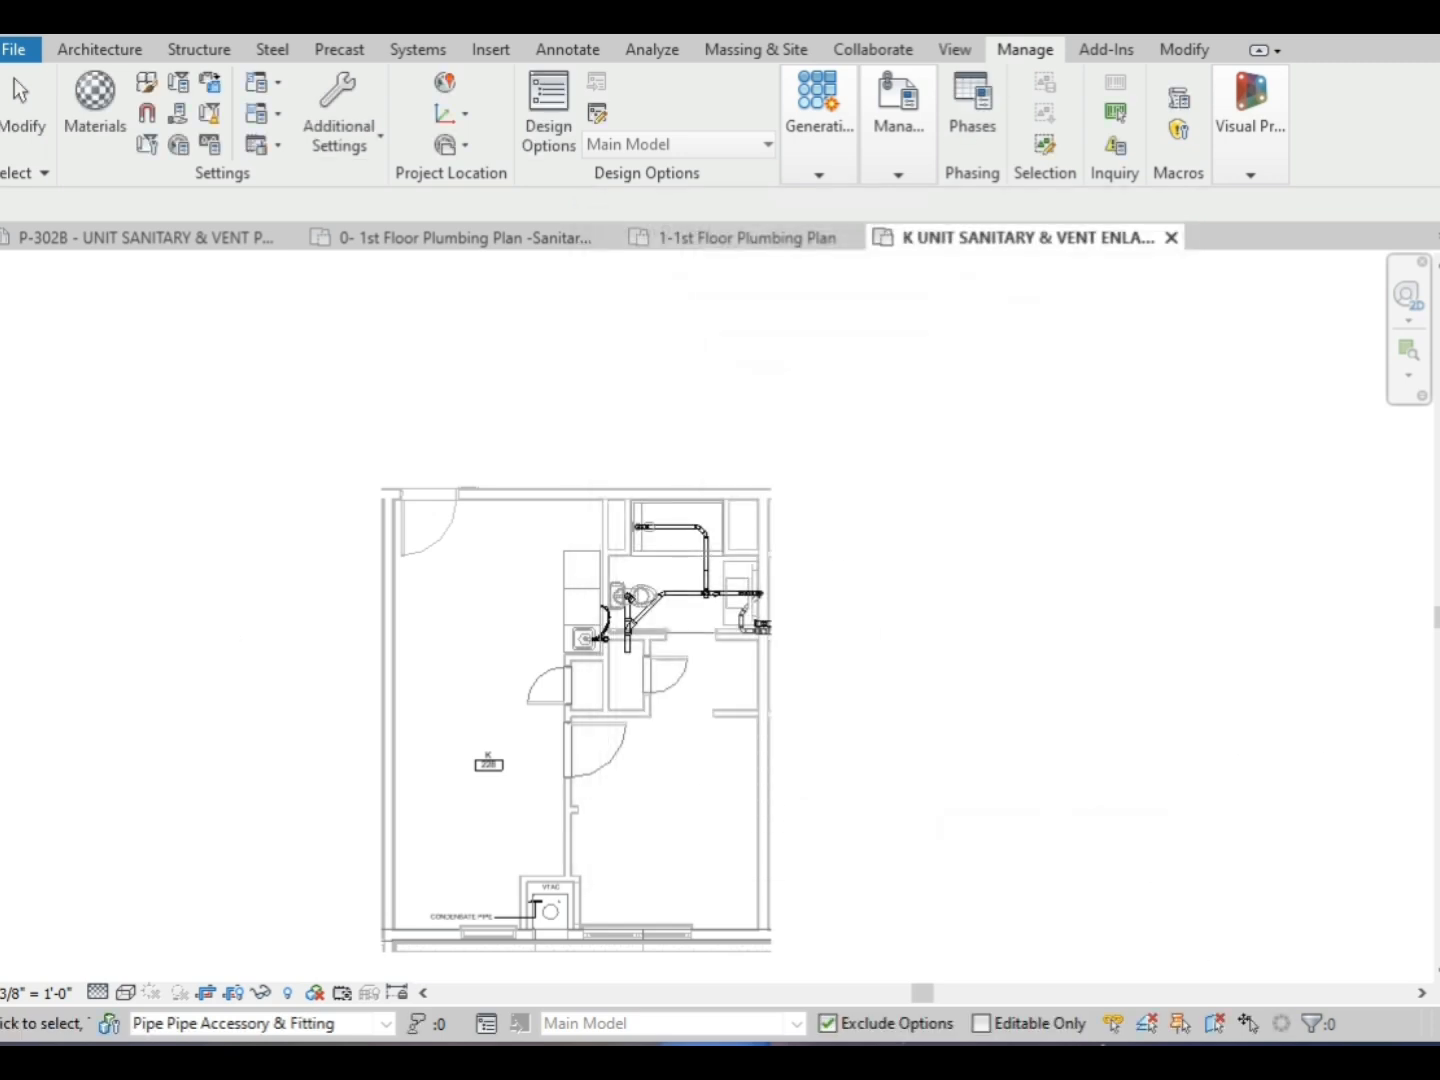
- Set Option 1 as the active design option to show its piping in the K unit sanitary and vent plan
left_click(797, 1022)
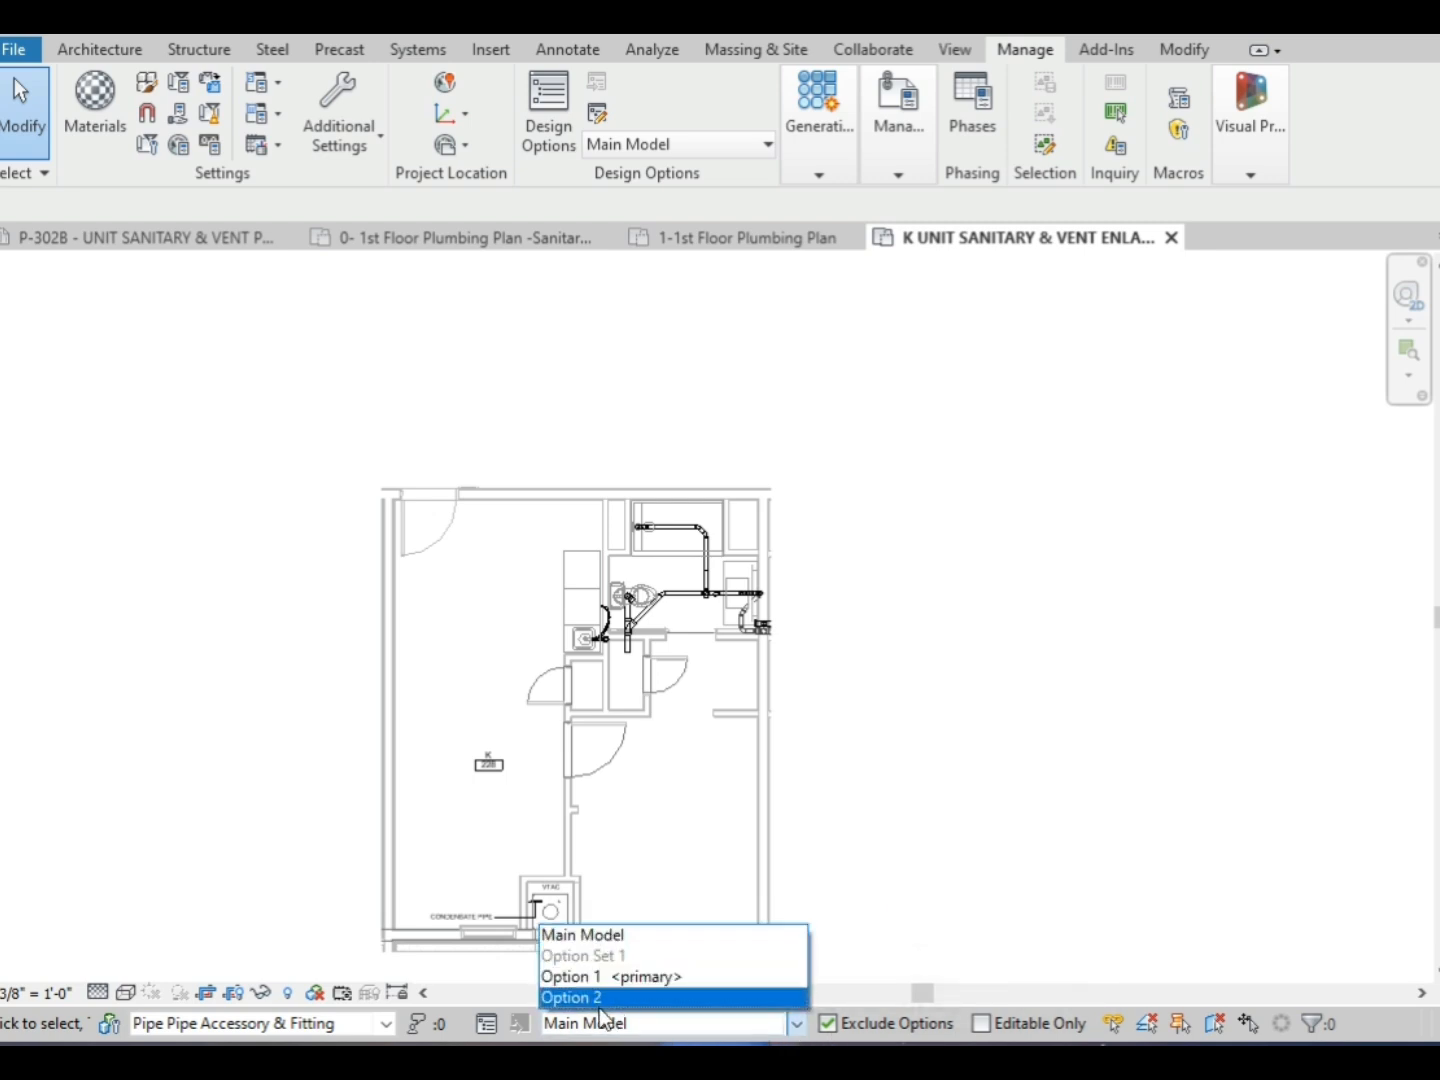
left_click(930, 850)
right_click(903, 750)
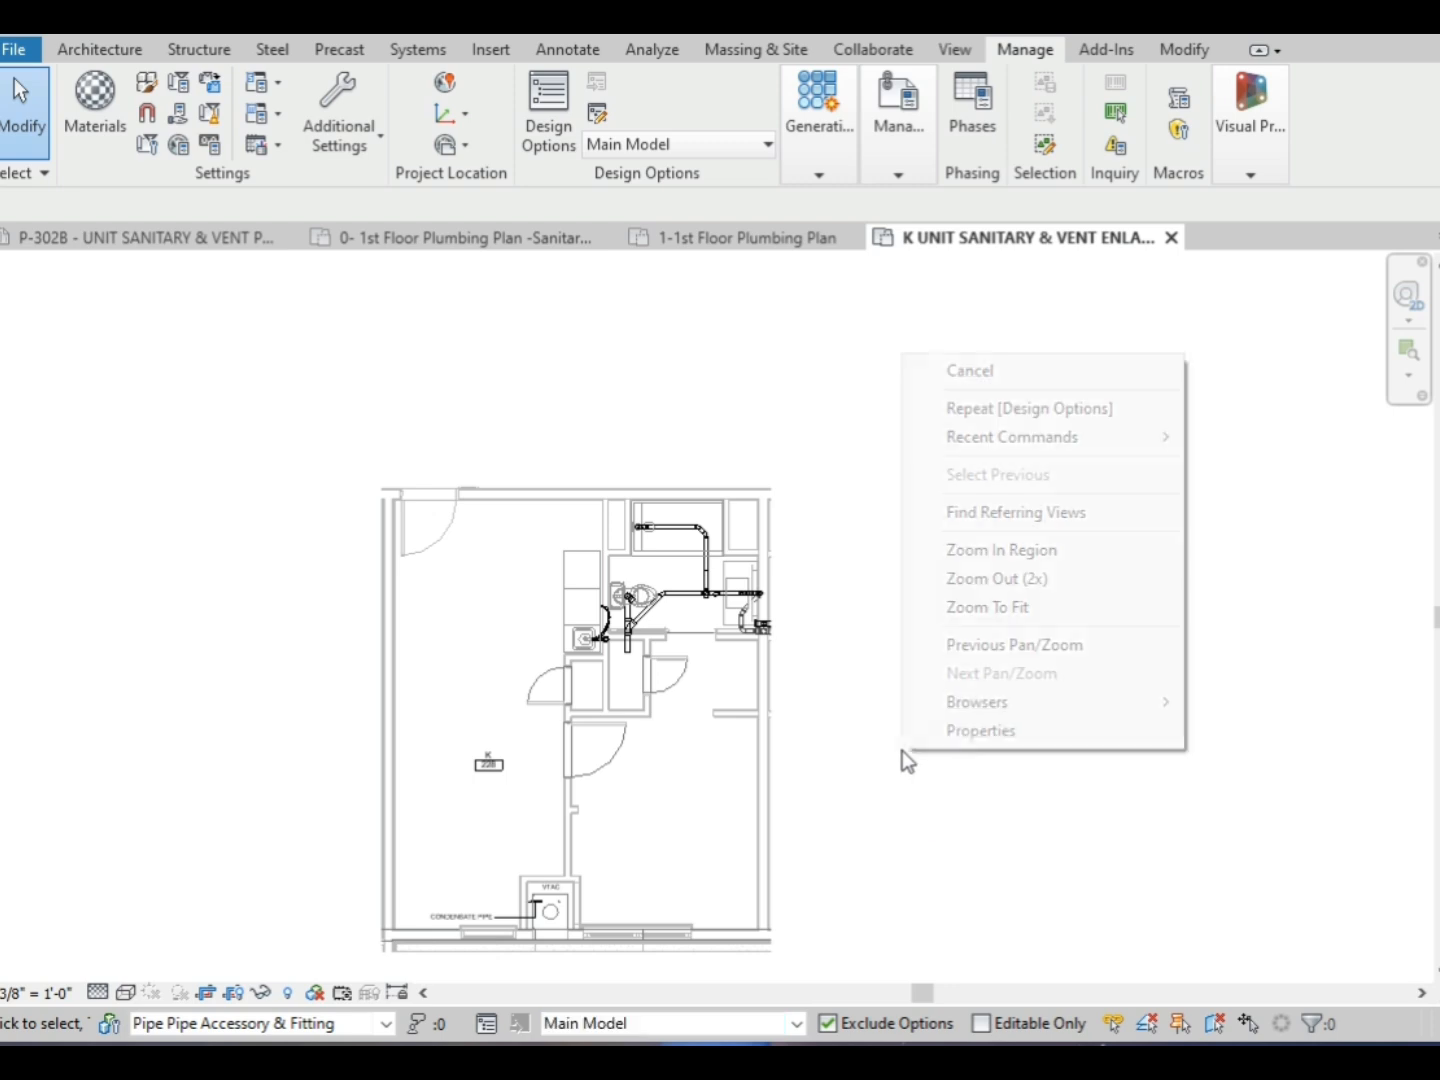
left_click(1012, 554)
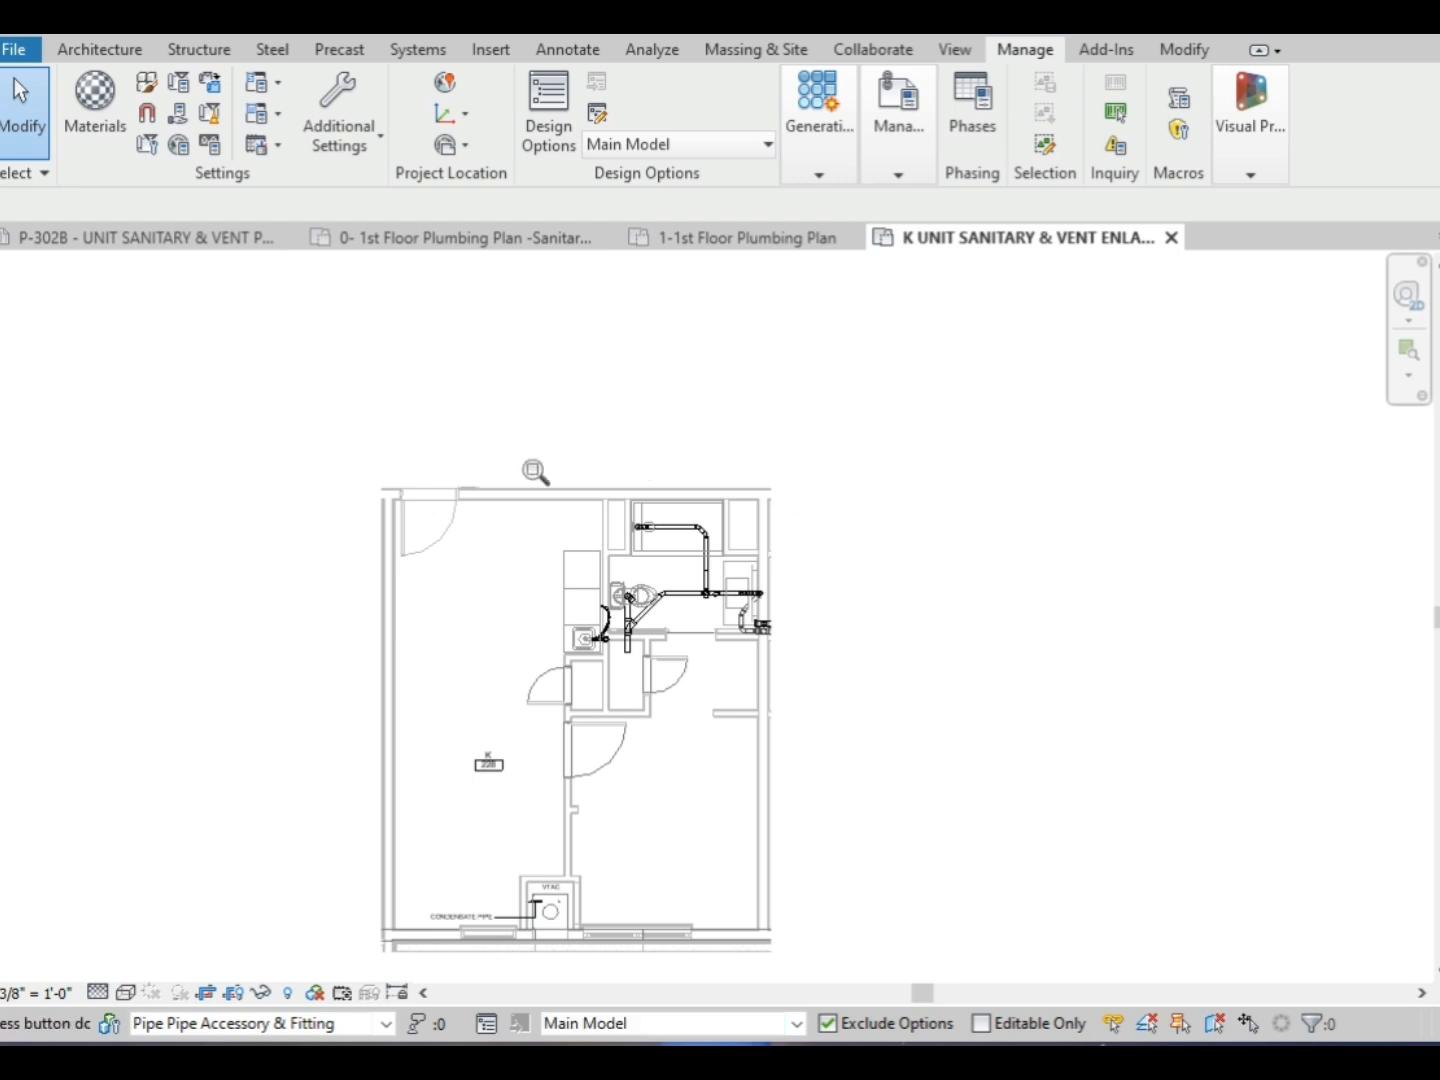
left_click_drag(357, 474, 807, 962)
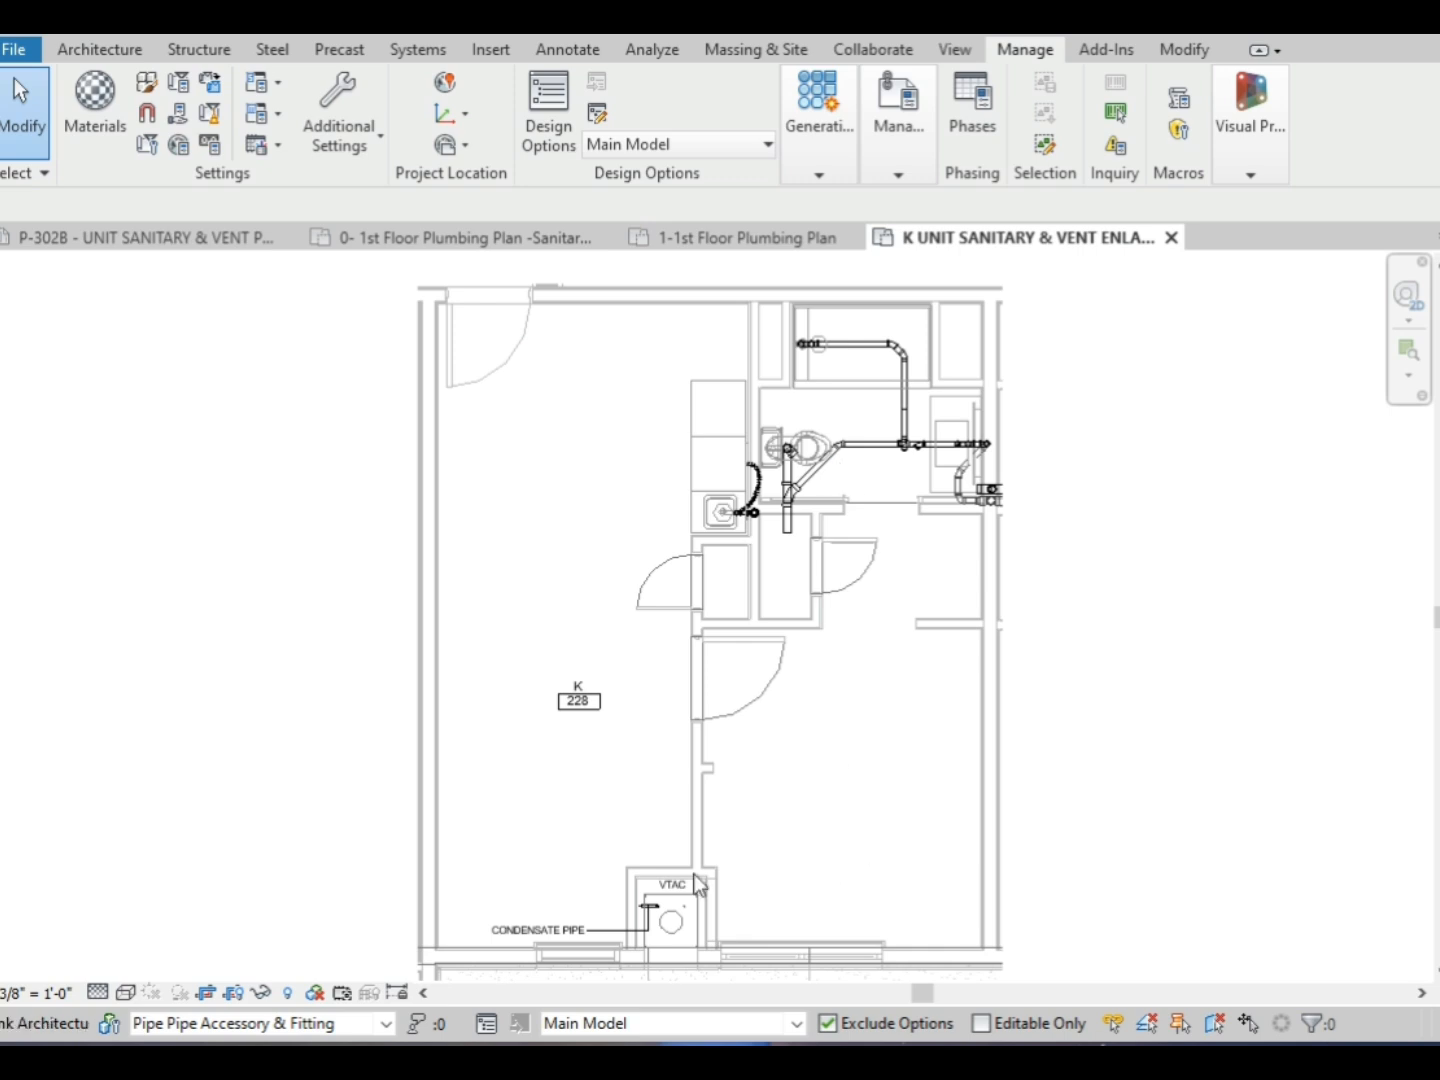
left_click(571, 1031)
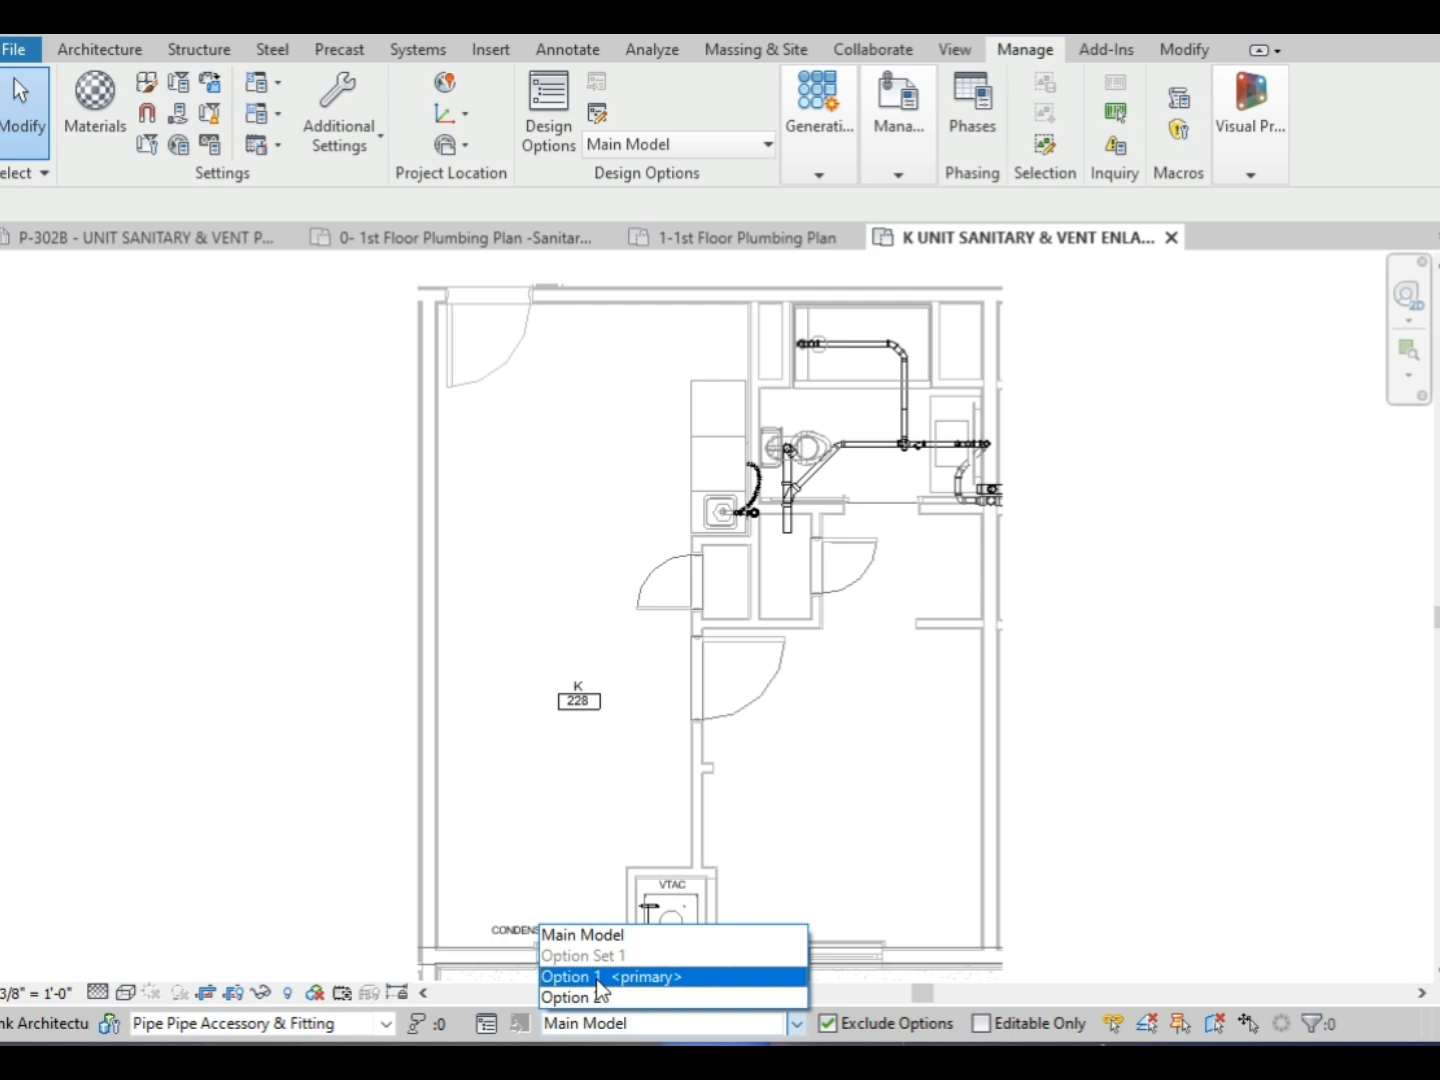
left_click(596, 976)
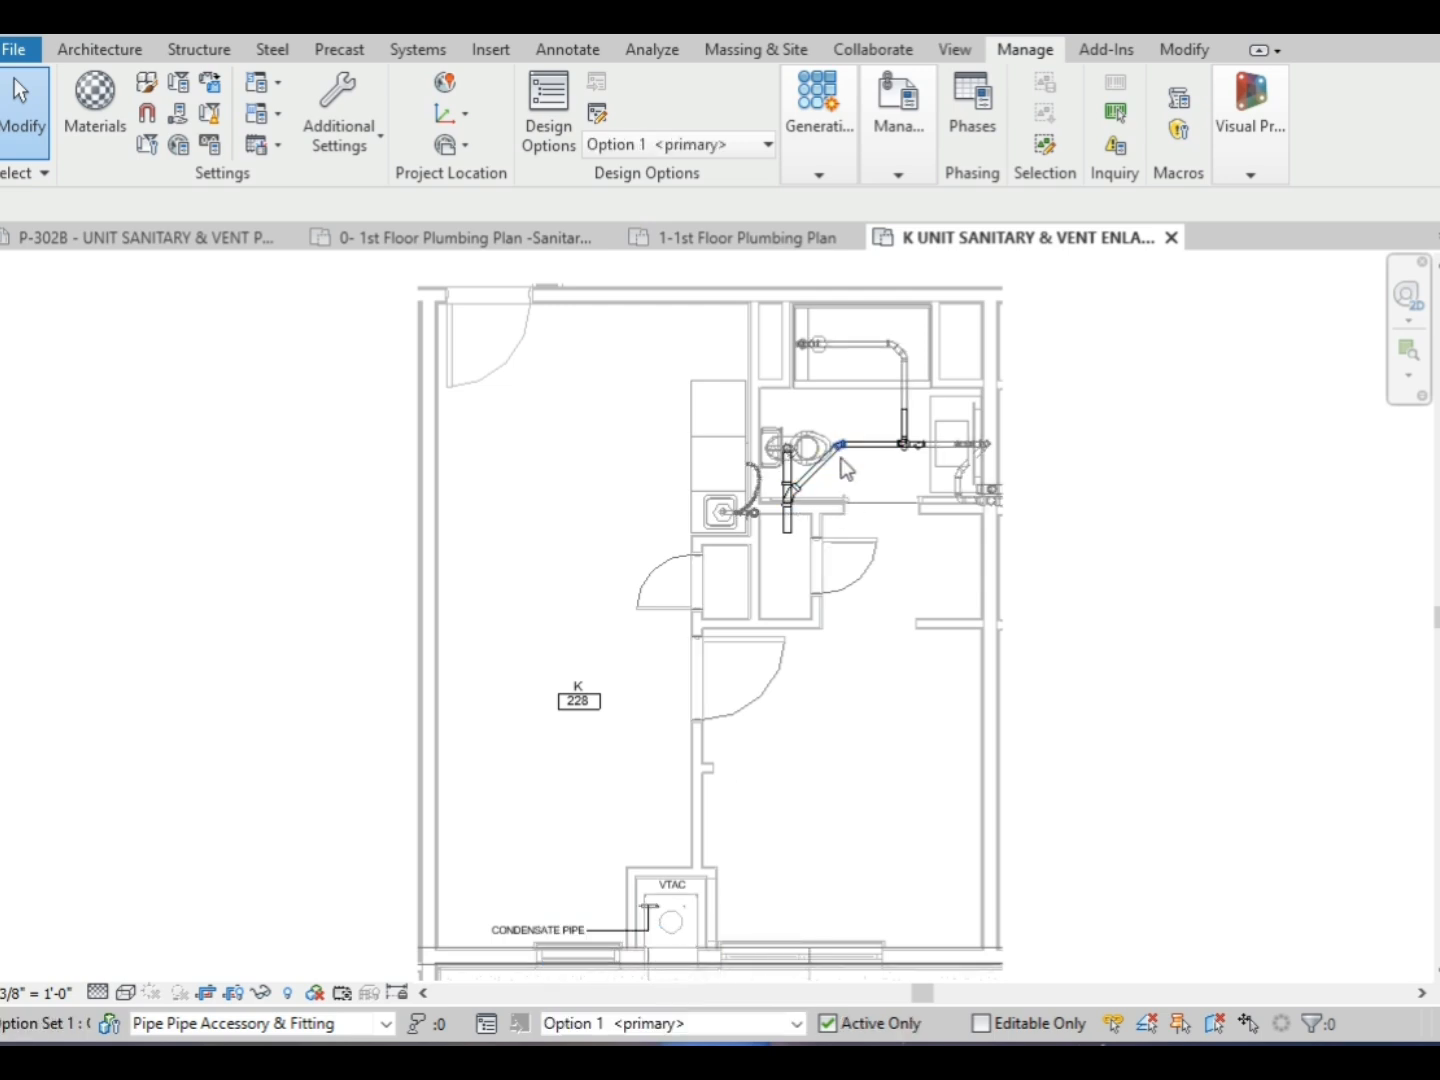
- Inspect Option 1's sanitary pipes in the bathroom by selecting the horizontal branch and the vertical run below the toilet
right_click(1081, 406)
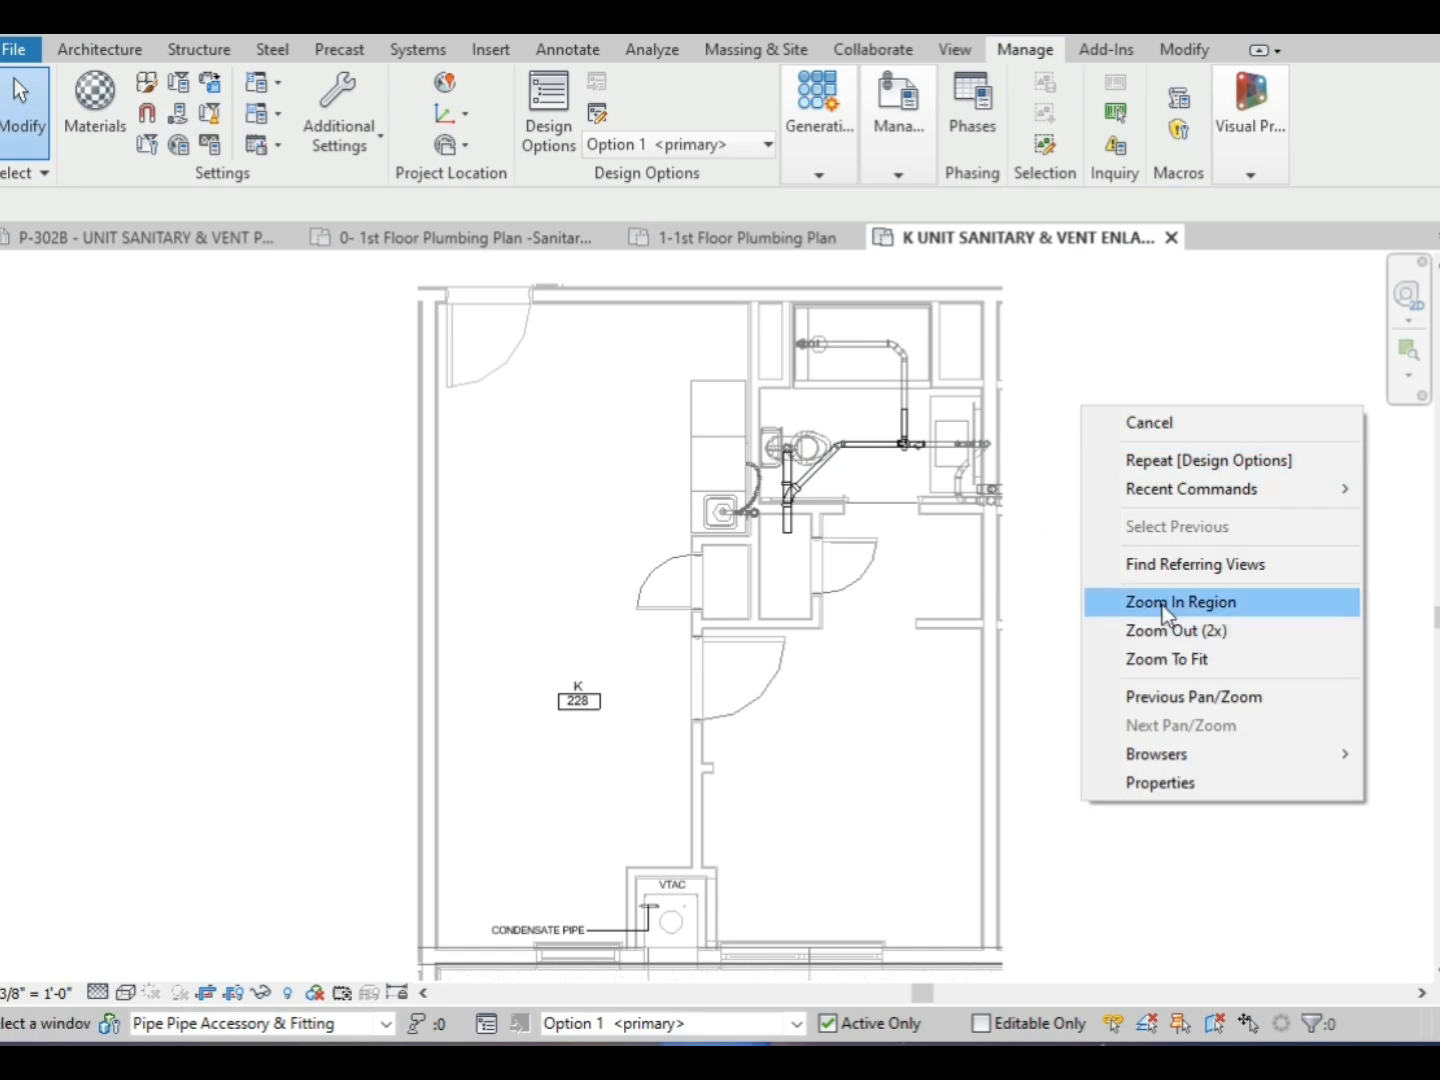
left_click(1166, 602)
left_click_drag(758, 333, 1045, 540)
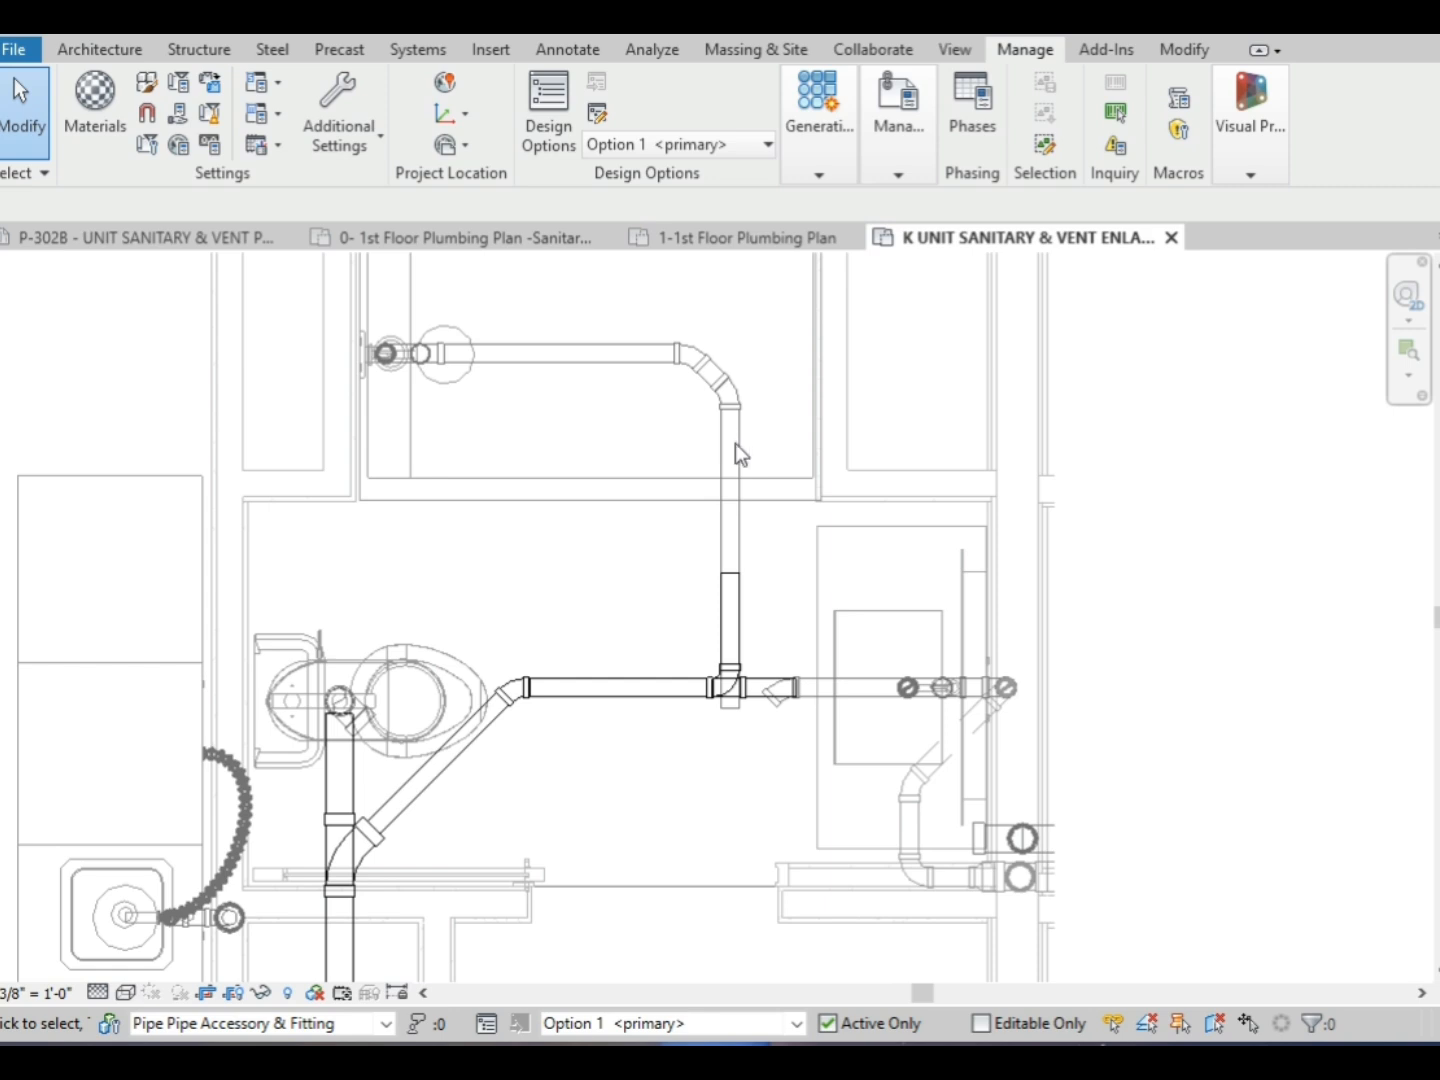
left_click(634, 720)
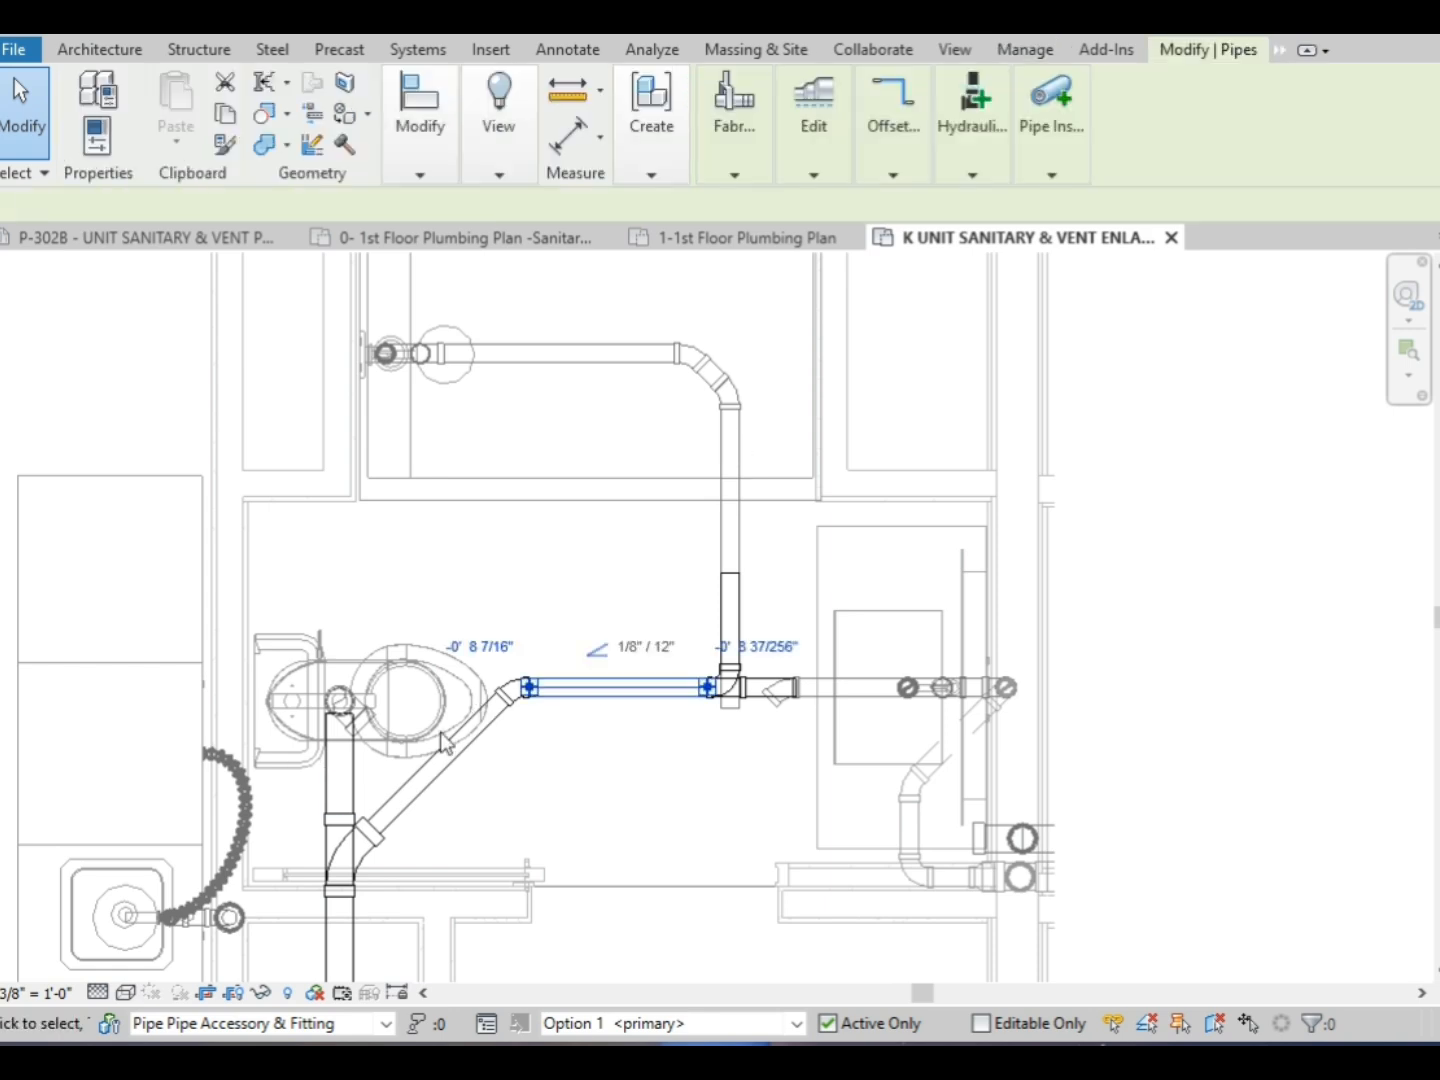
left_click(340, 762)
left_click(346, 931)
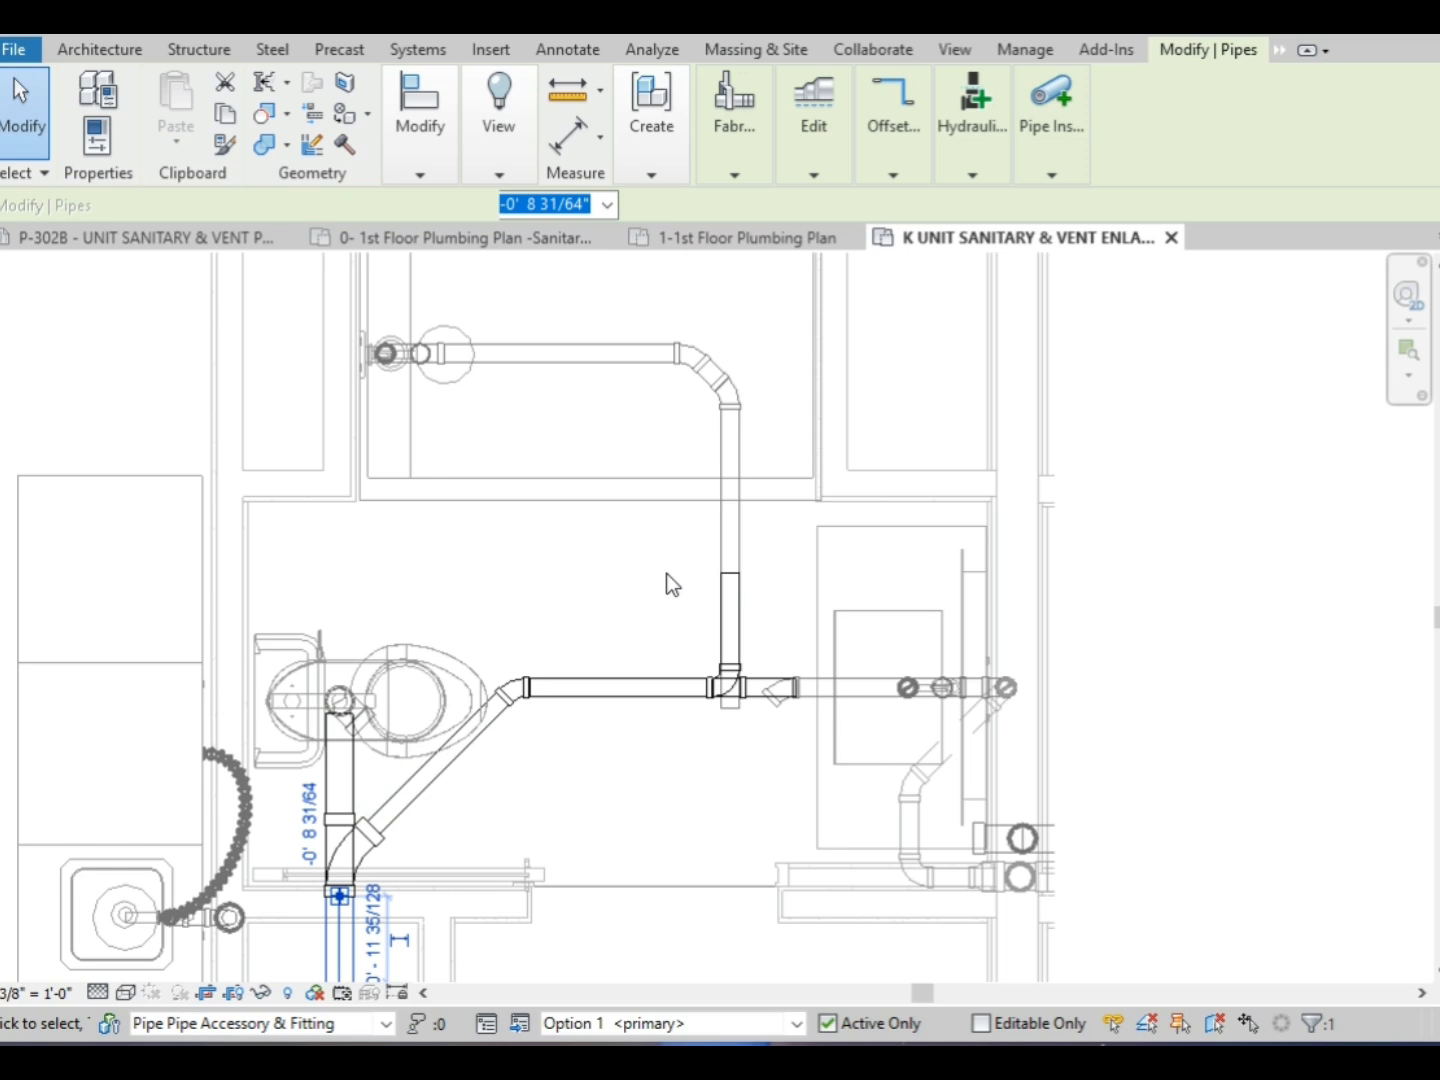
- Make Option 2 the active design option to show its alternative bathroom pipe routing in the K unit plan
right_click(733, 794)
left_click(866, 623)
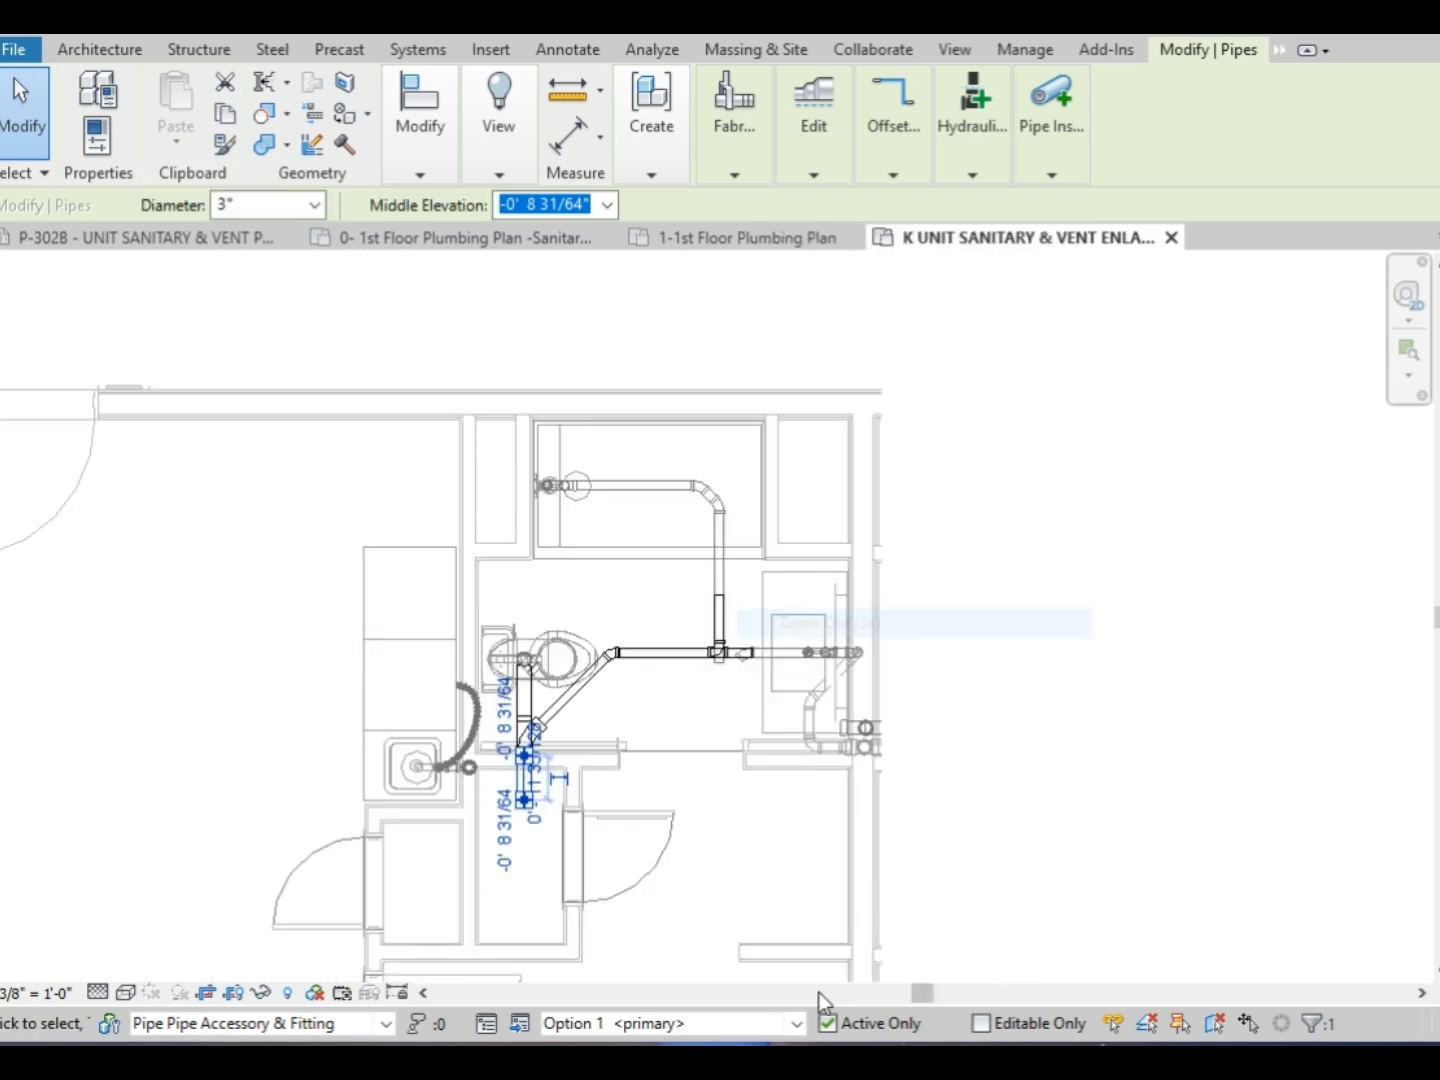
left_click(796, 1022)
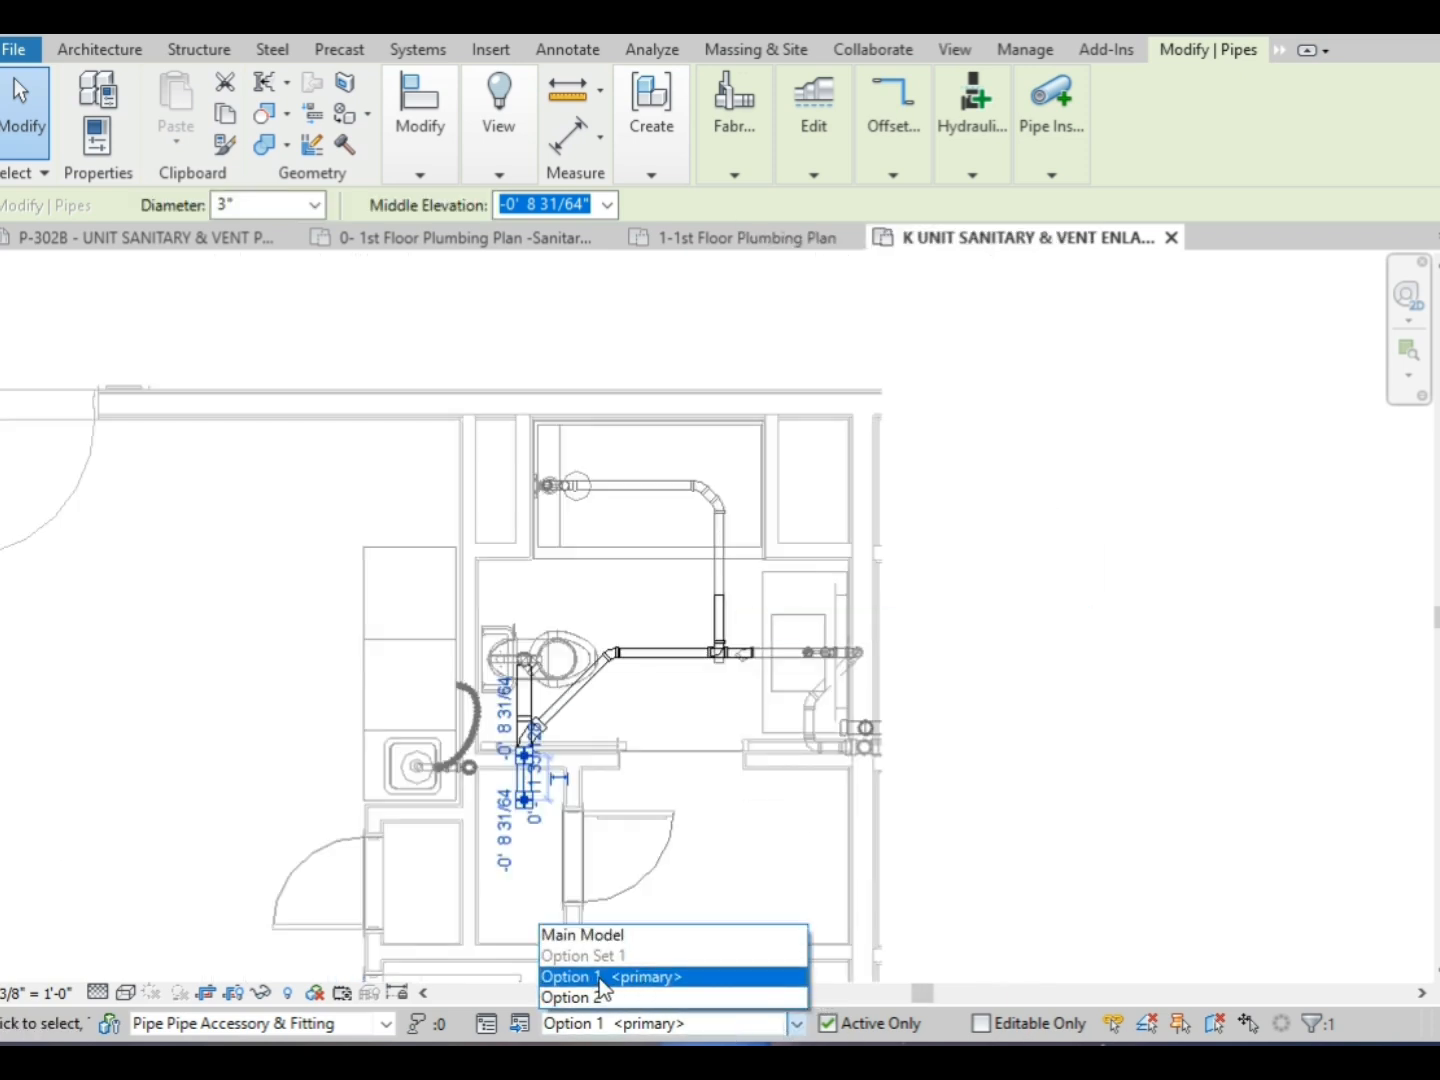
left_click(607, 998)
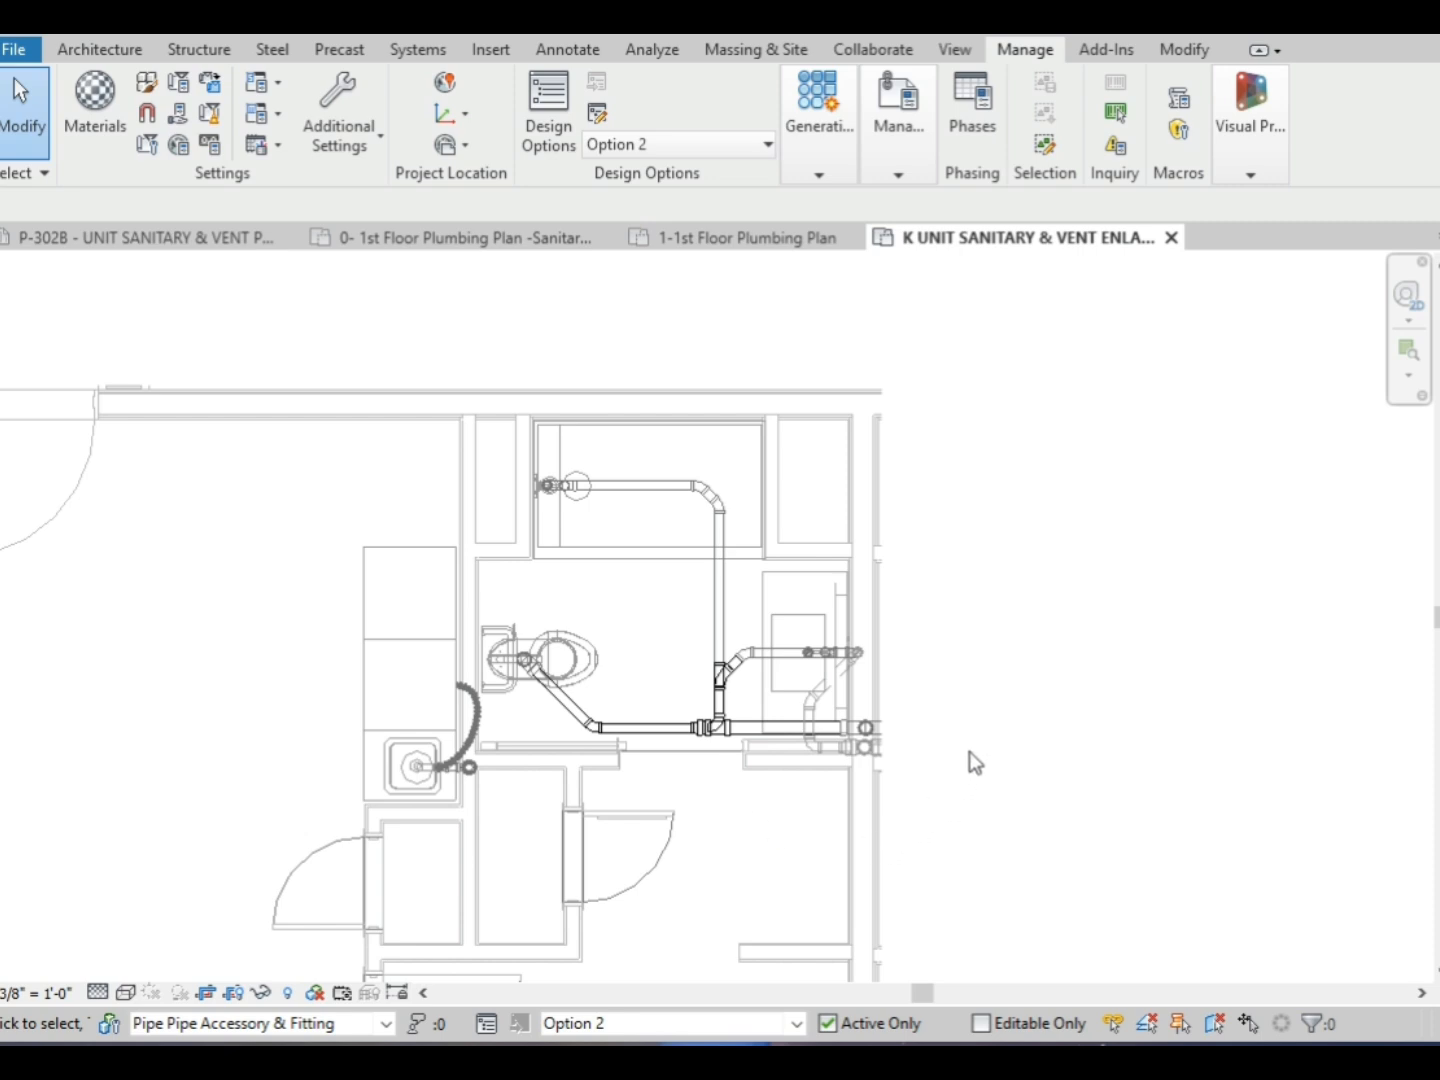
scroll(1027, 766, "down", 2)
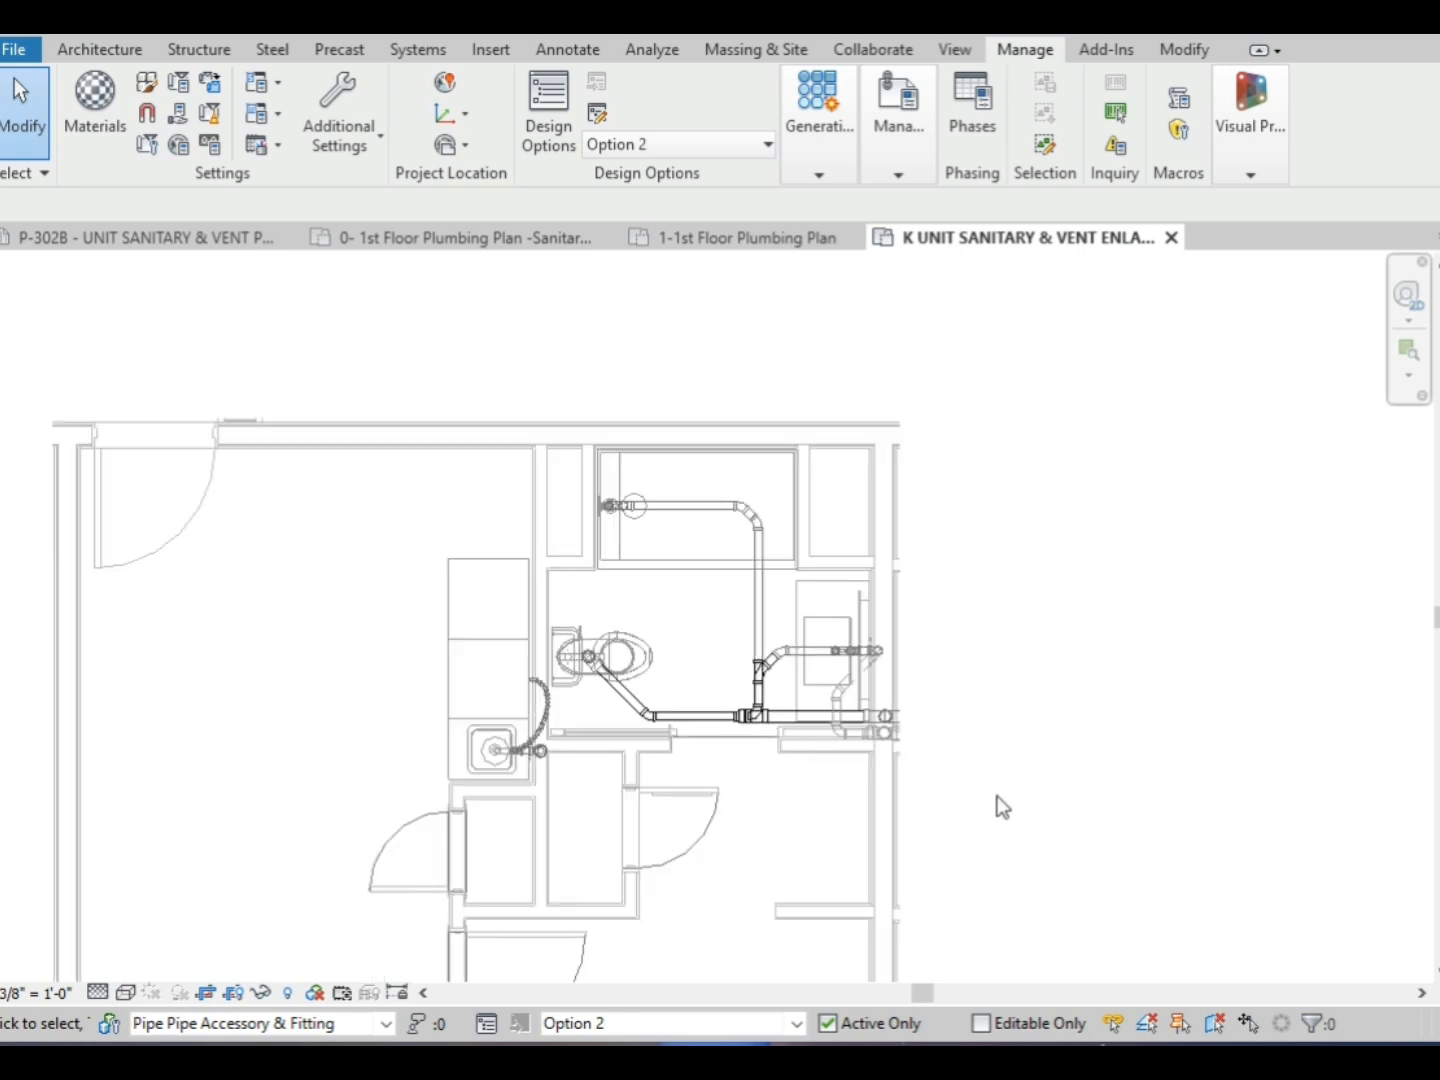
scroll(1065, 690, "down", 1)
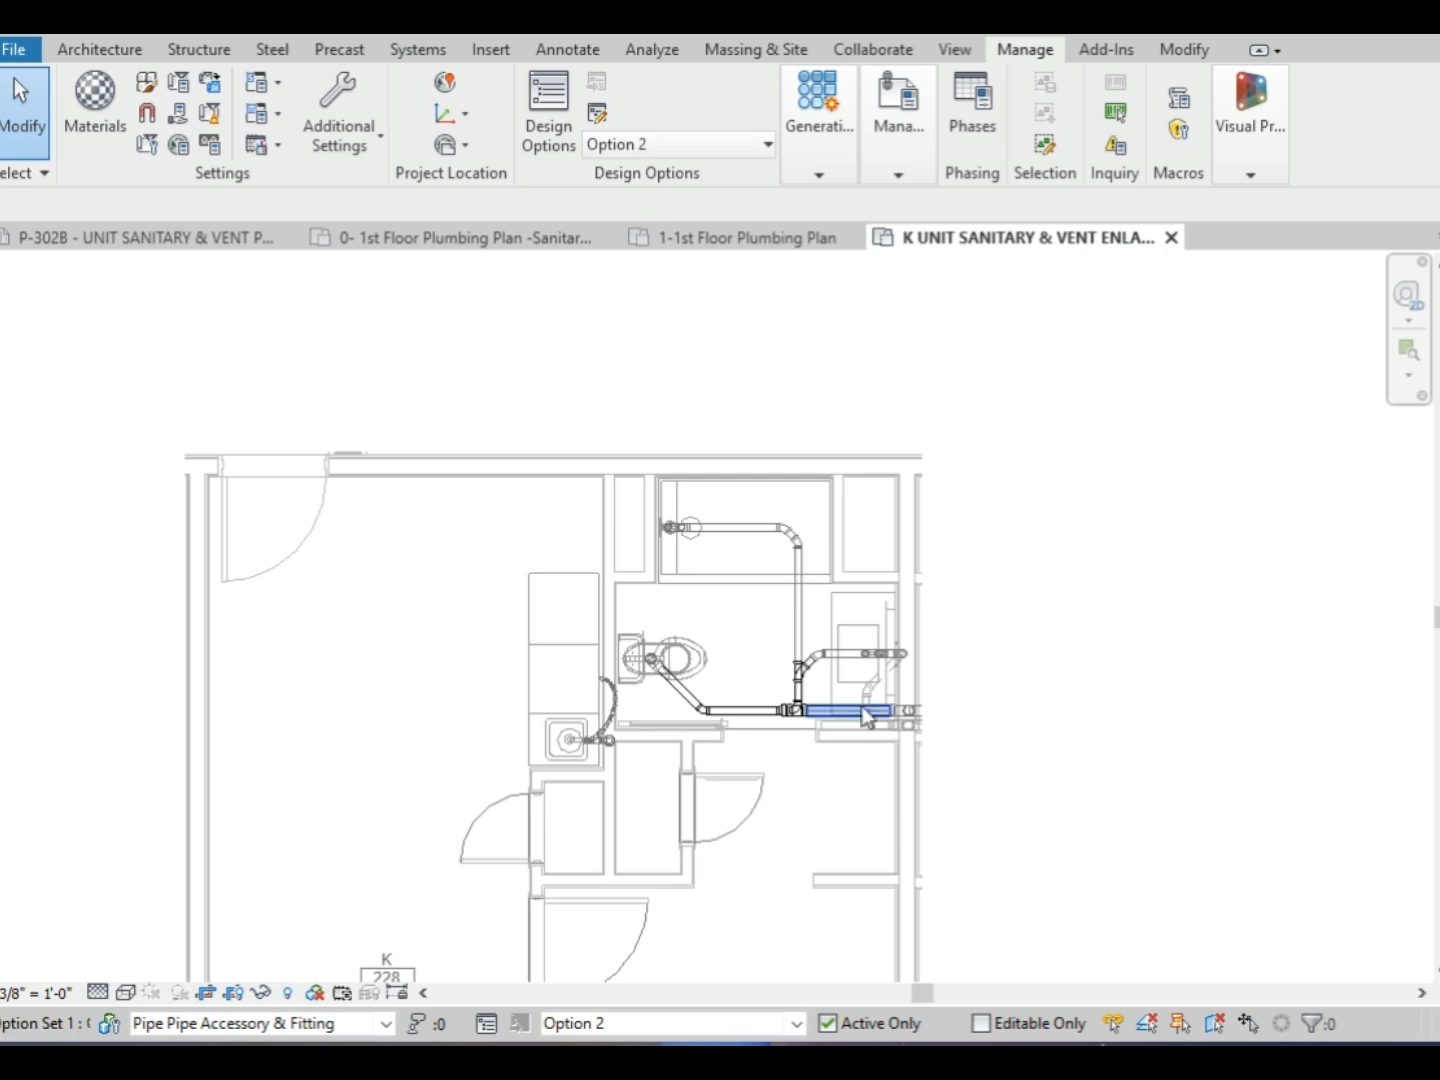